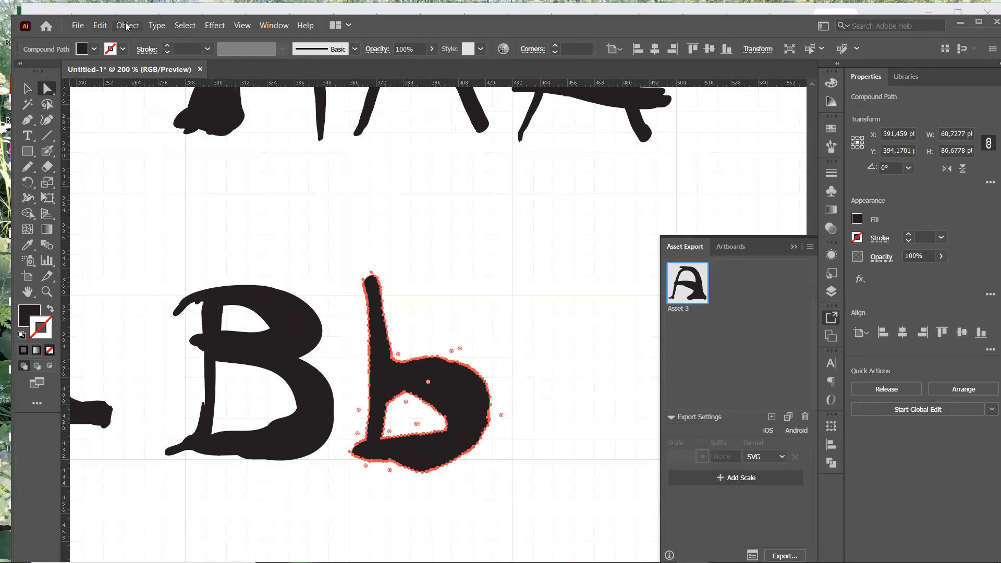
# Simplify the lowercase b's path, keeping slightly more anchor points than the automatic setting.
pyautogui.click(127, 26)
pyautogui.click(127, 26)
pyautogui.click(126, 25)
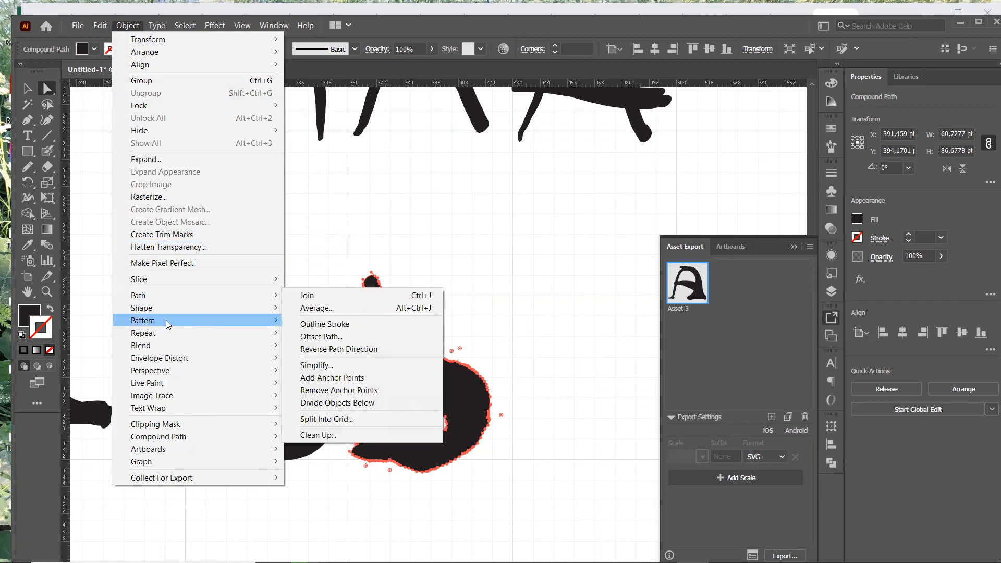
pyautogui.moveTo(168, 318)
pyautogui.moveTo(163, 297)
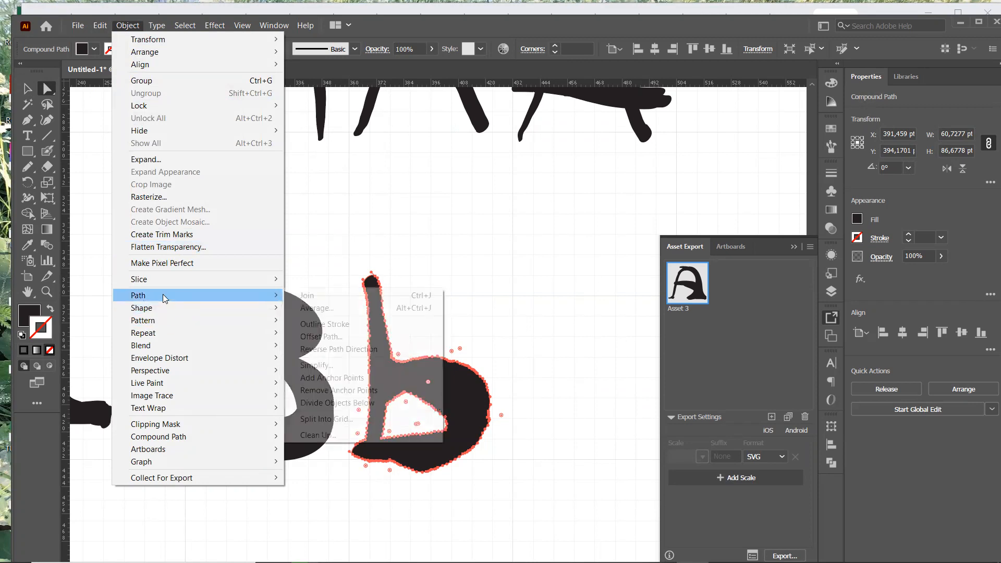
pyautogui.click(337, 366)
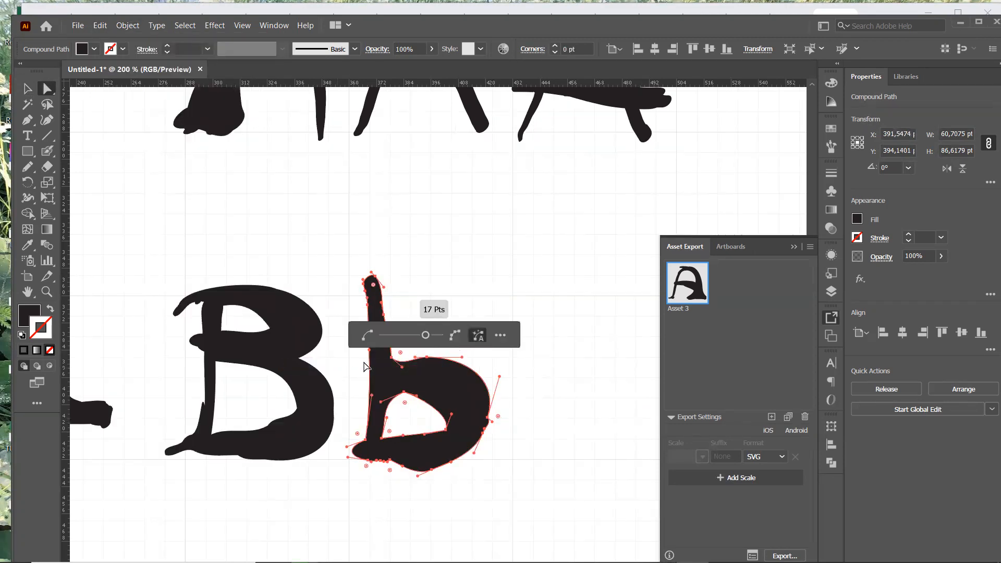
pyautogui.moveTo(425, 335)
pyautogui.mouseDown()
pyautogui.moveTo(412, 337)
pyautogui.moveTo(431, 337)
pyautogui.mouseUp()
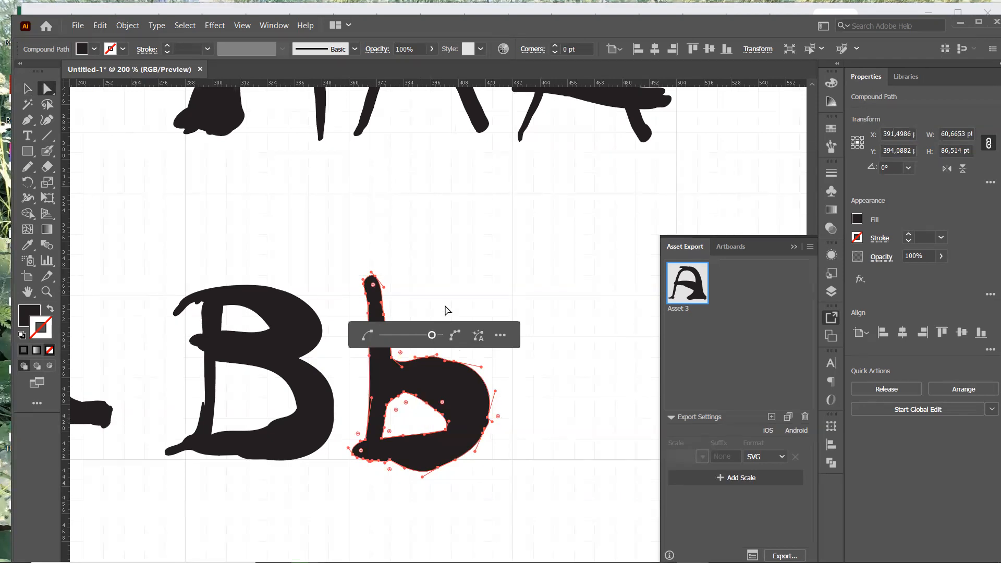
pyautogui.click(468, 288)
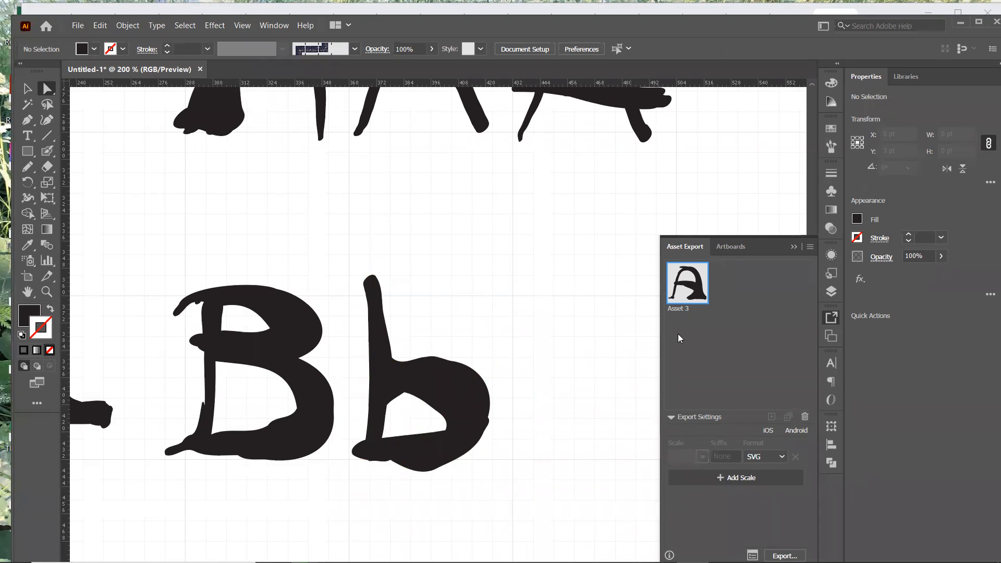
# Remove the capital A from the assets collected for export.
pyautogui.click(805, 418)
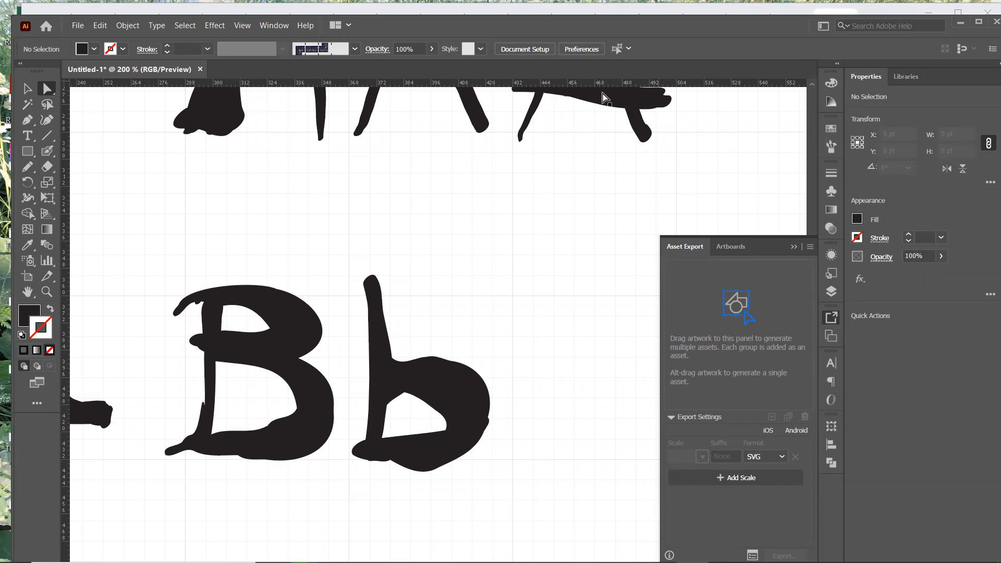
pyautogui.click(276, 26)
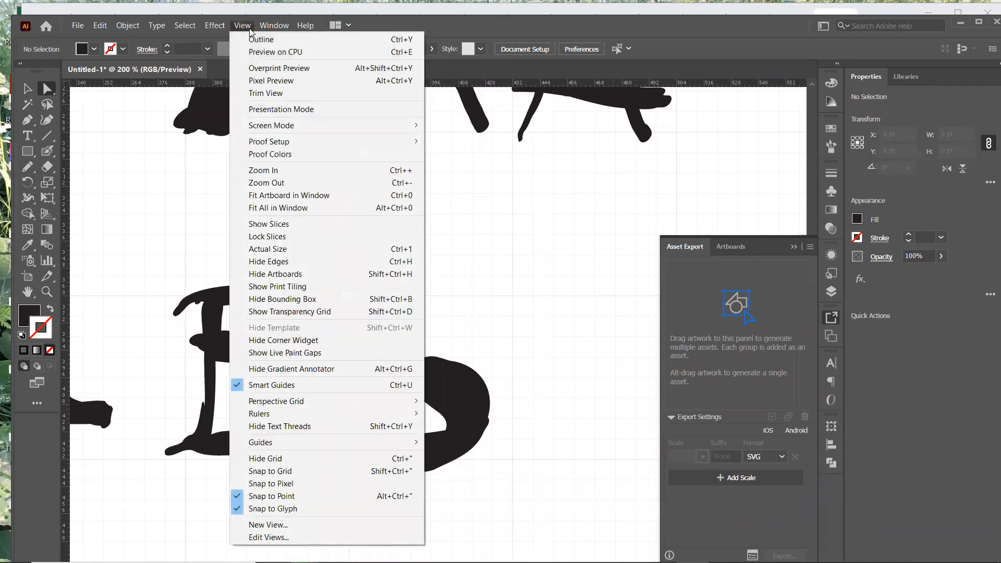
pyautogui.moveTo(347, 73)
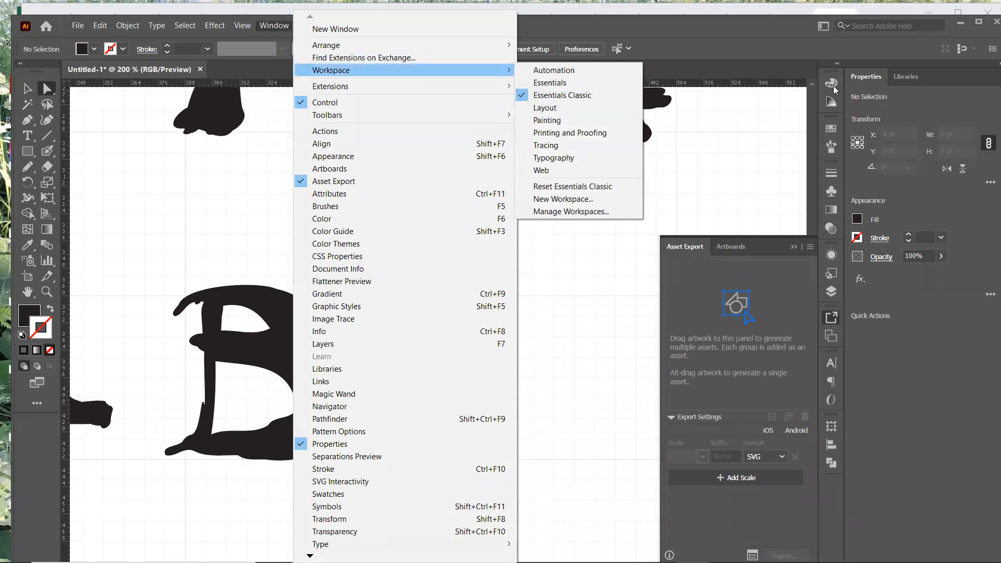
pyautogui.click(801, 51)
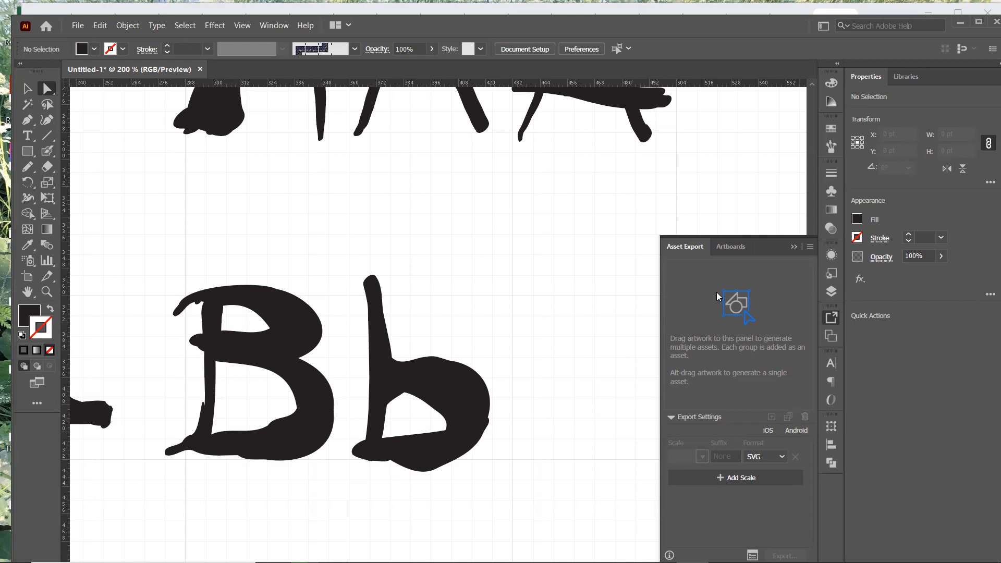
pyautogui.click(273, 29)
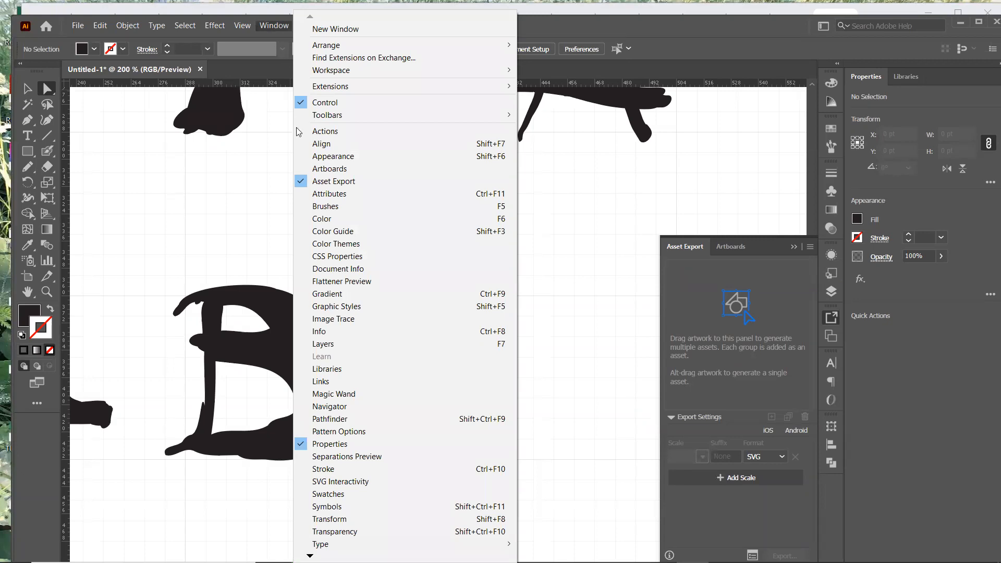
pyautogui.click(220, 193)
# Collect the lowercase b as an export asset and choose SVG as its format.
pyautogui.click(454, 390)
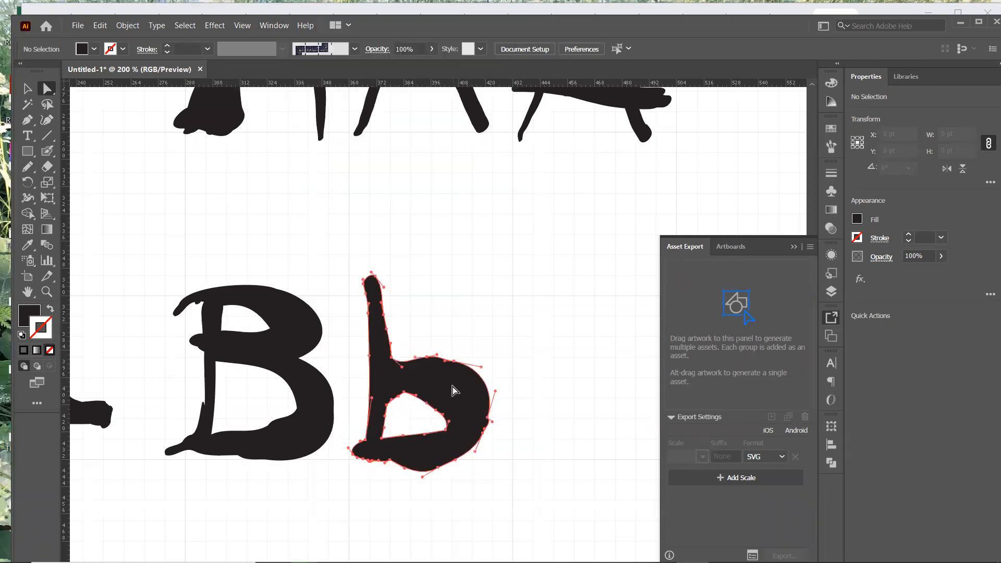
pyautogui.moveTo(454, 391); pyautogui.dragTo(743, 312)
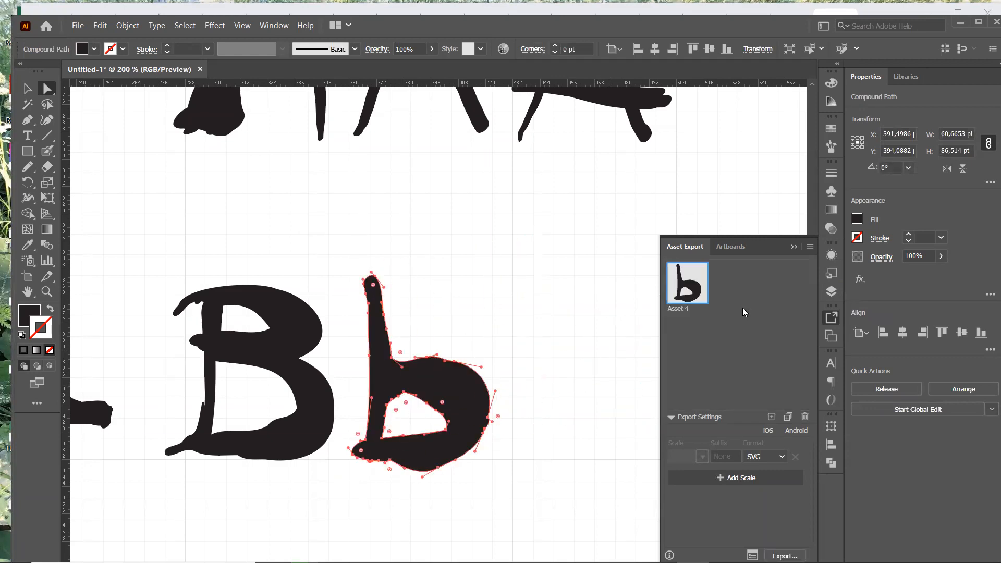
pyautogui.click(781, 457)
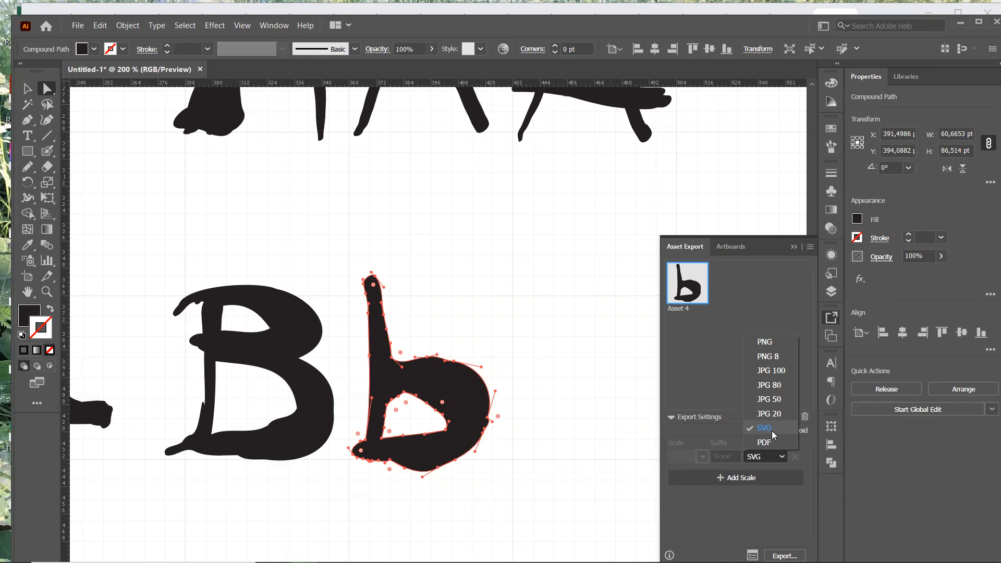
pyautogui.click(773, 435)
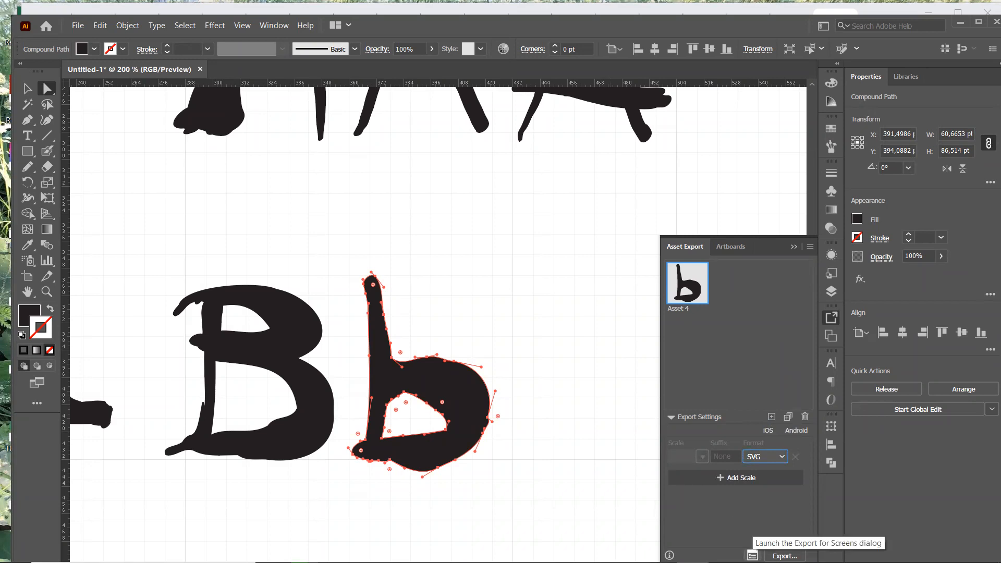
# Export the lowercase b asset as SVG with prefix B to the kuvat folder through Export for Screens.
pyautogui.click(752, 555)
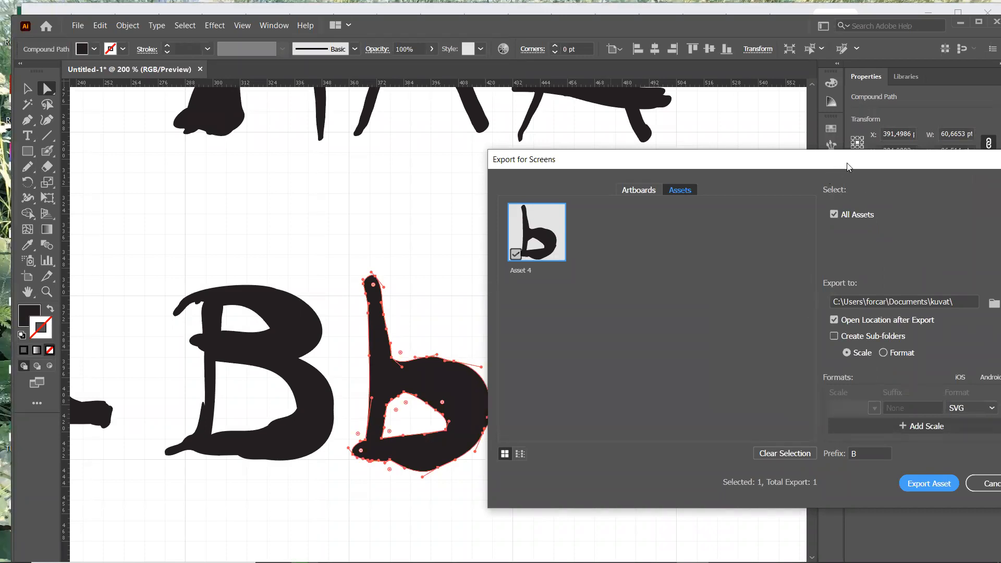
pyautogui.moveTo(842, 161); pyautogui.dragTo(777, 132)
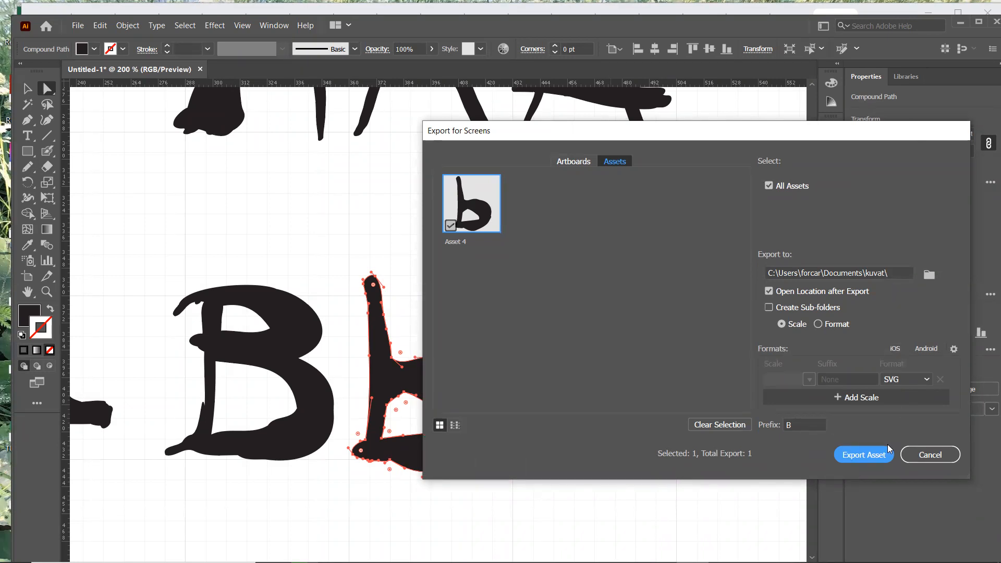
pyautogui.click(863, 455)
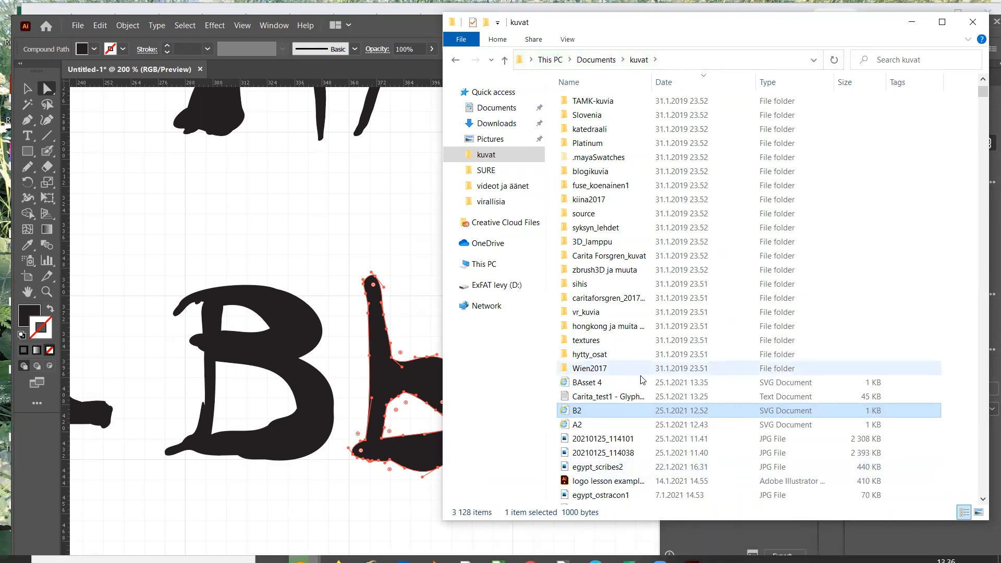
# Rename the exported BAsset 4 file in the kuvat folder as B_lowercase.
pyautogui.click(592, 384)
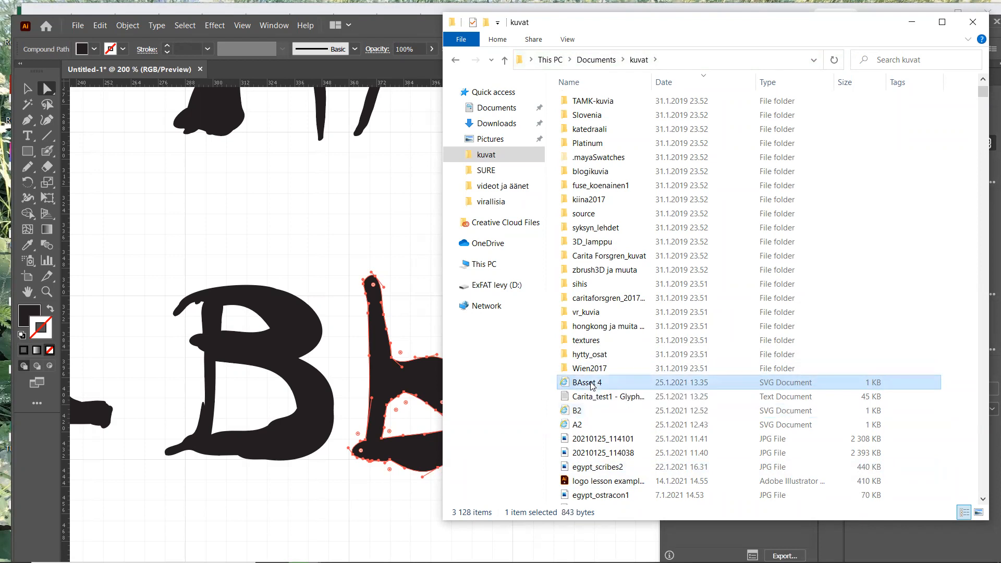
pyautogui.click(592, 384)
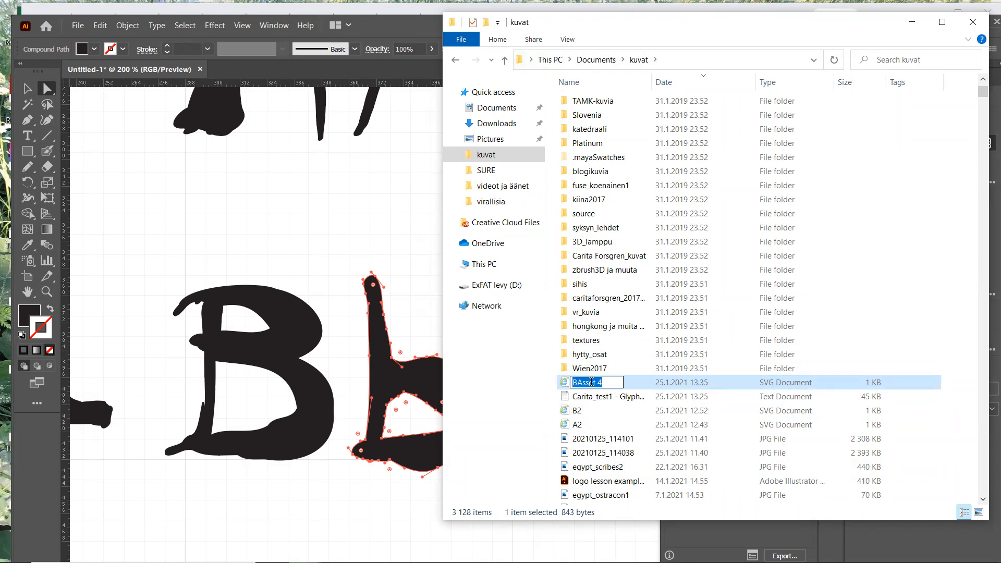
pyautogui.write('B')
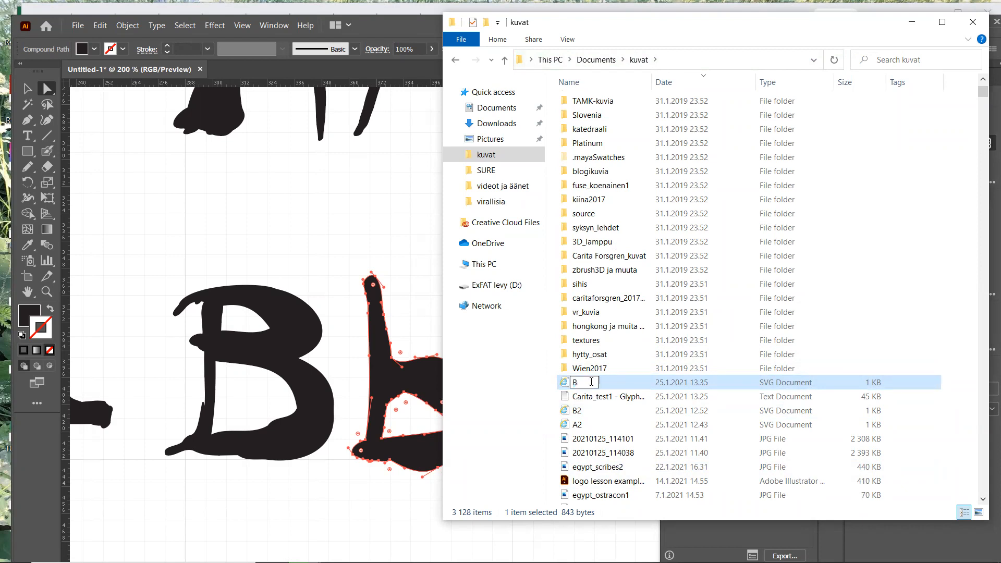
pyautogui.write('_lo')
pyautogui.write('wercase')
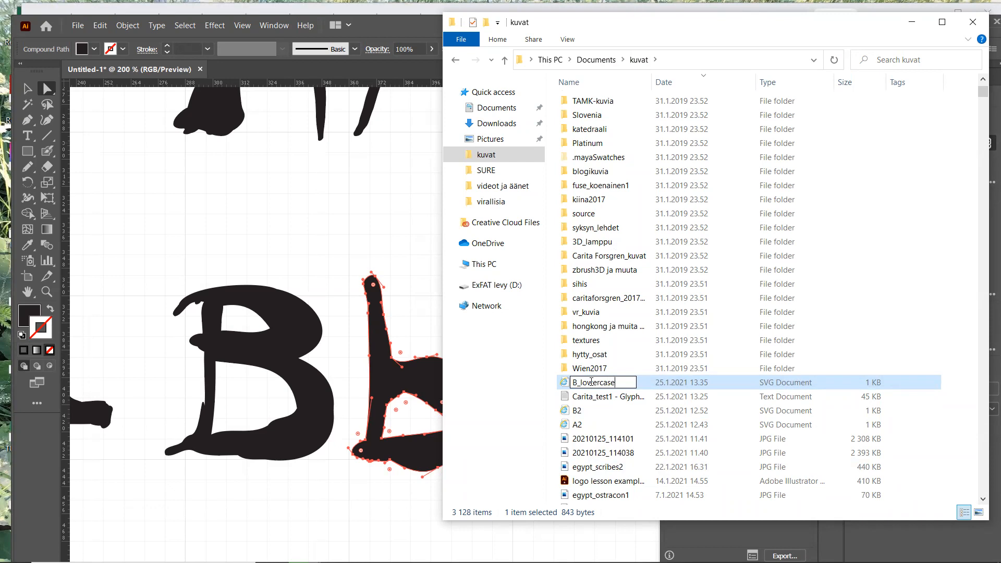
pyautogui.press('Return')
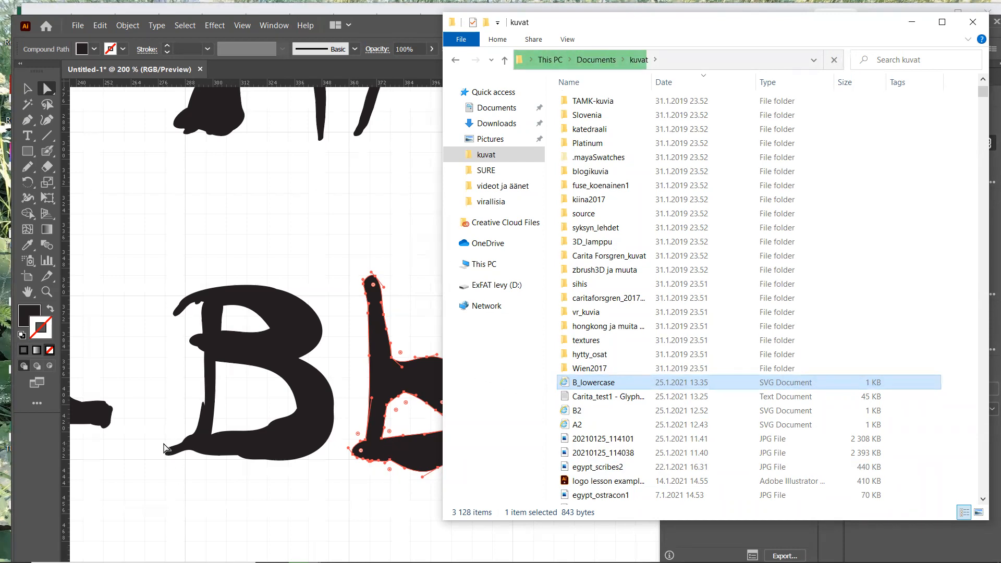
# Switch to Glyphr Studio in Chrome and open its Import SVG page.
pyautogui.click(164, 446)
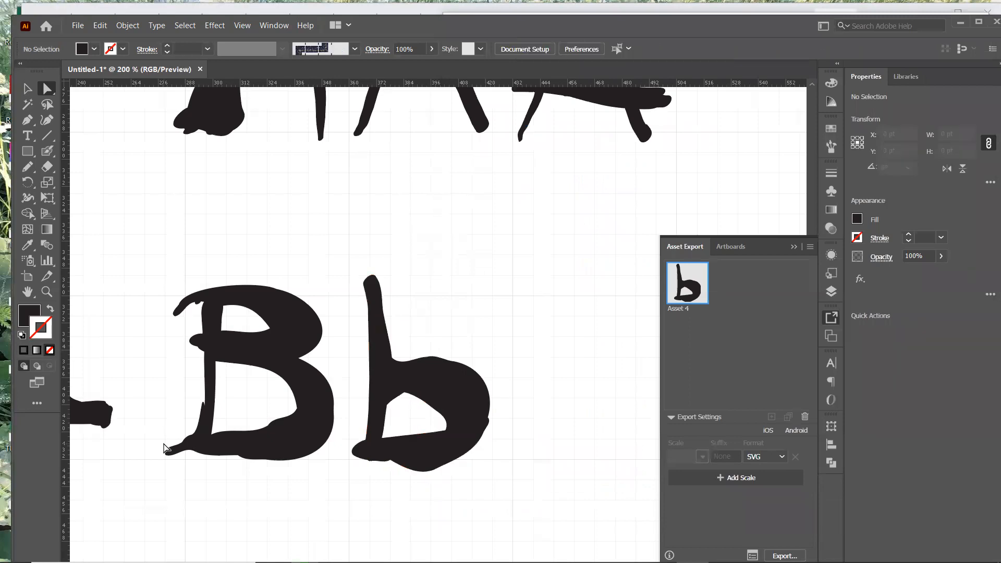
pyautogui.press('super')
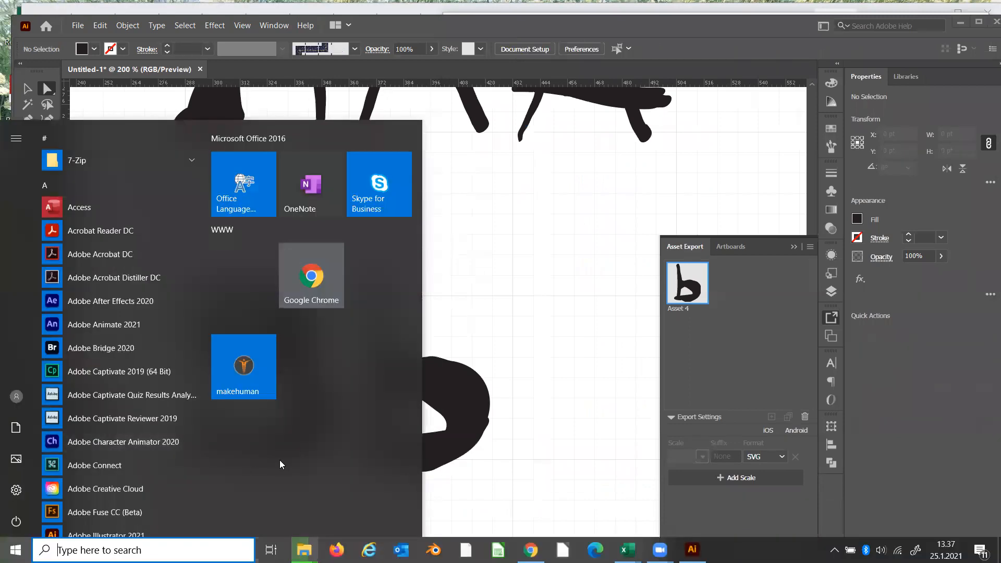
pyautogui.press('super+8')
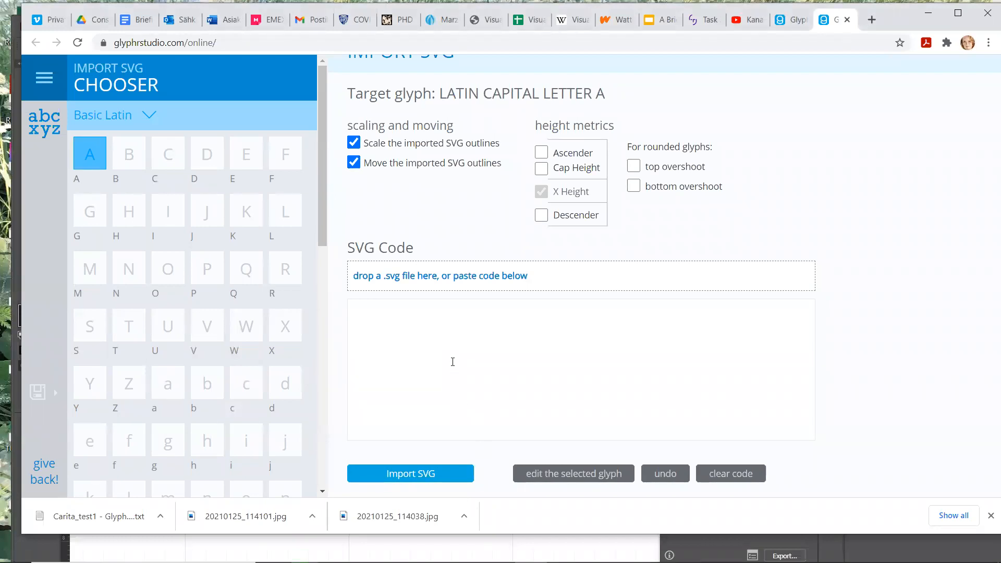
pyautogui.scroll(1, 453, 361)
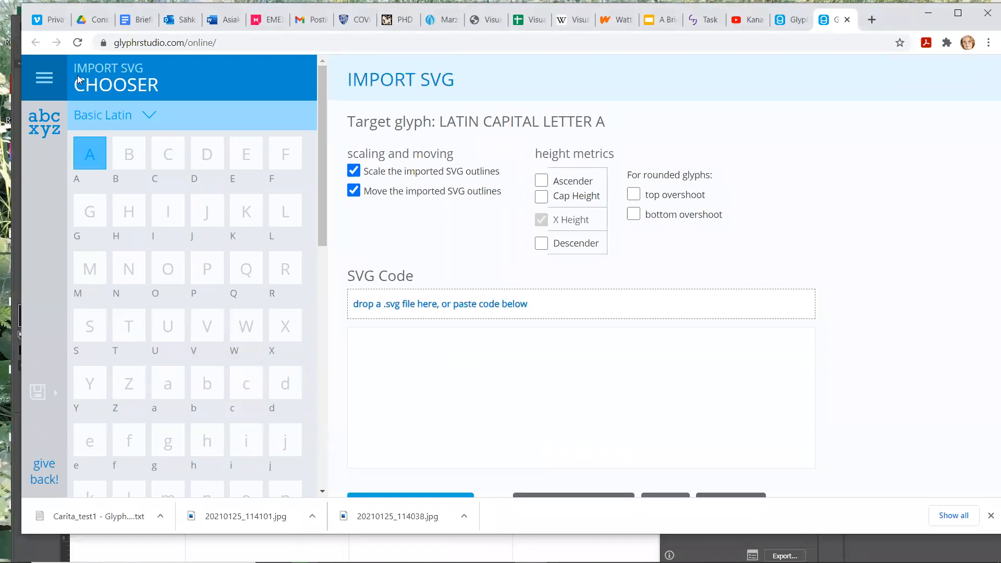
pyautogui.click(48, 78)
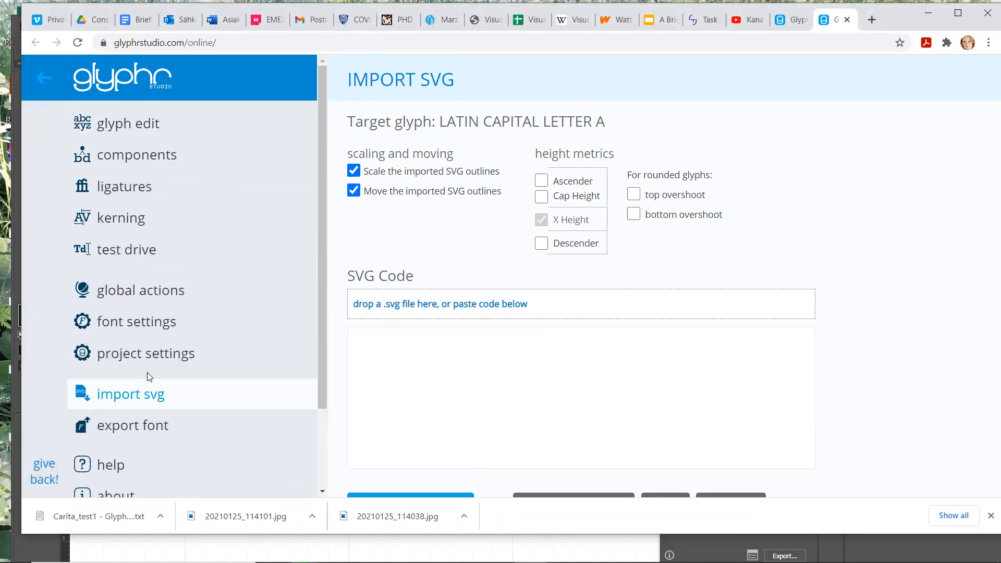
pyautogui.click(155, 401)
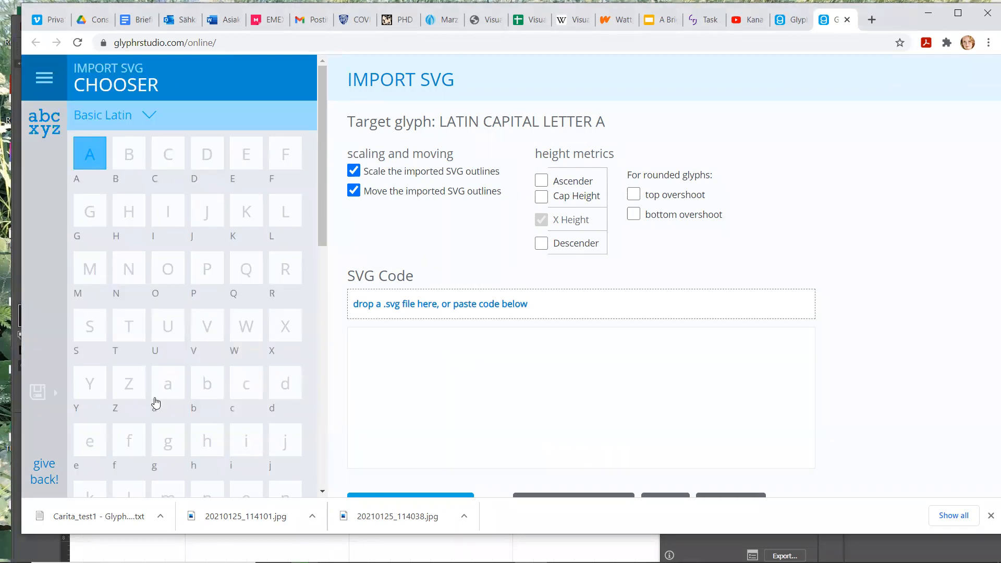
# Choose lowercase b as the target glyph for the SVG import and enable the Ascender height metric.
pyautogui.click(129, 165)
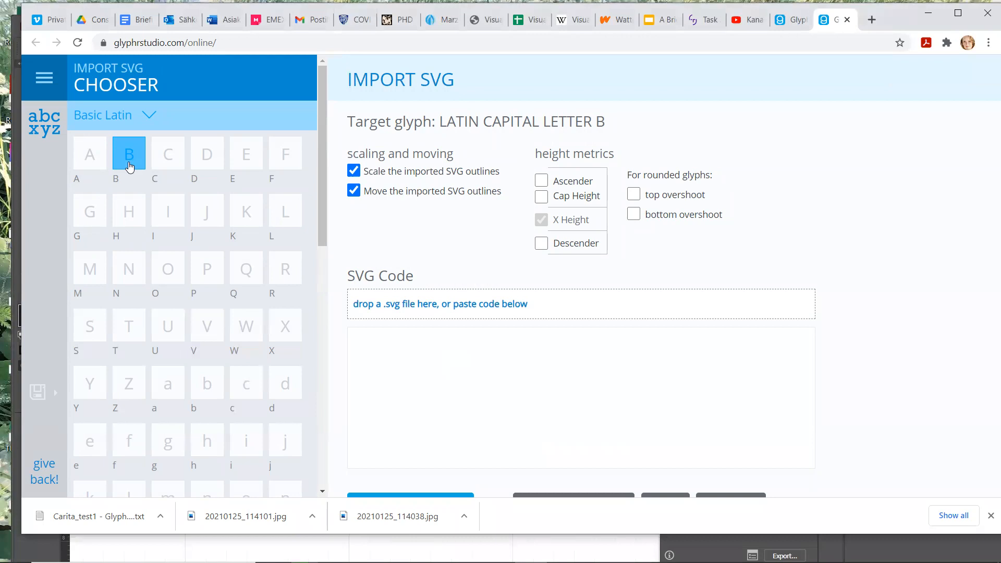
pyautogui.scroll(-3, 129, 163)
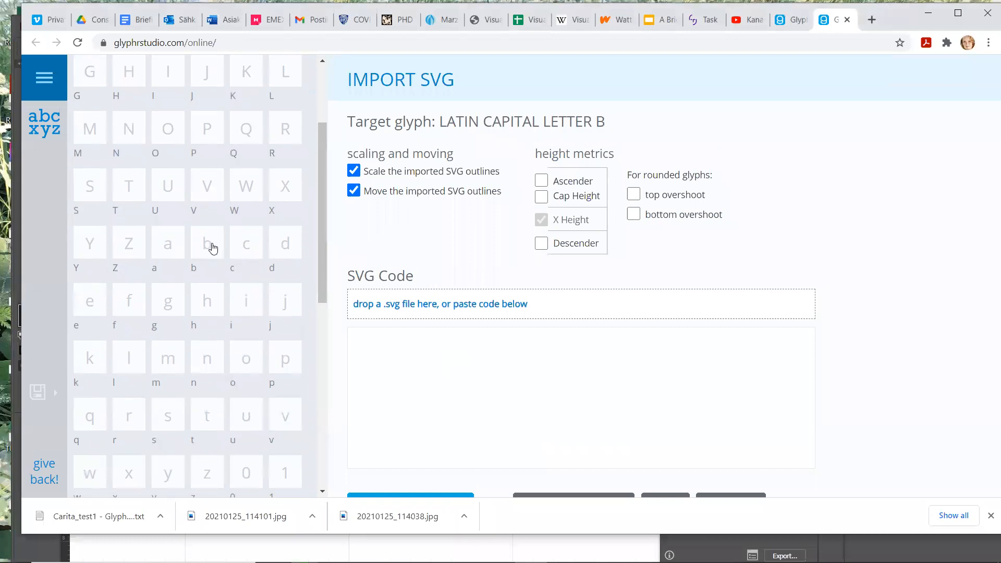
pyautogui.click(212, 250)
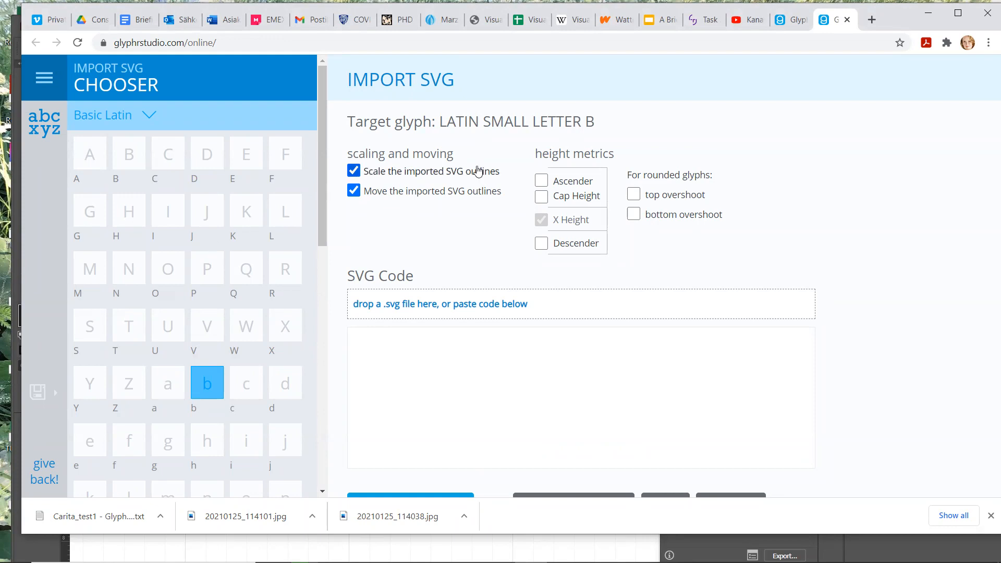
pyautogui.click(542, 182)
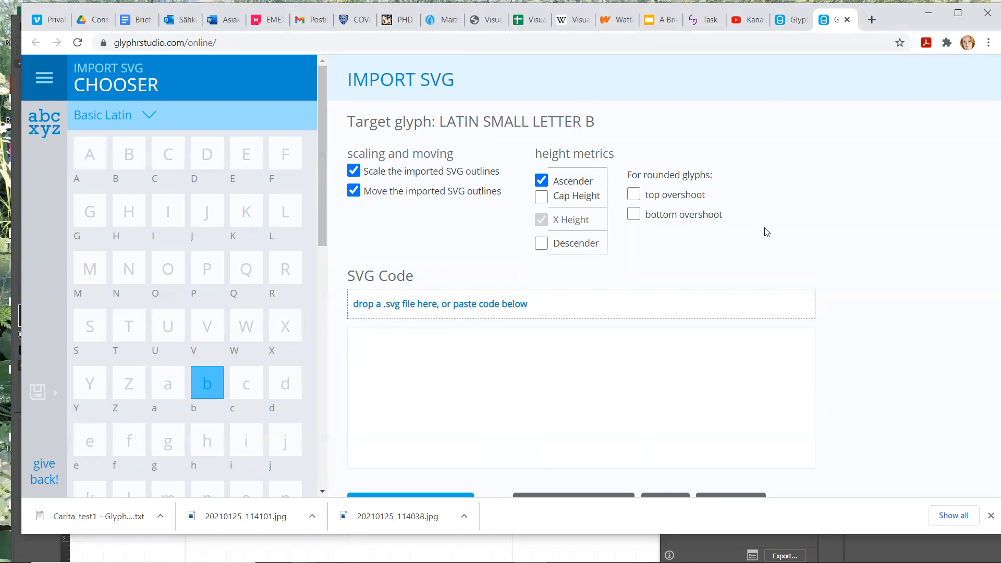
# Load B_lowercase.svg from the kuvat folder into the SVG import page and import it into the lowercase b glyph.
pyautogui.scroll(-1, 766, 232)
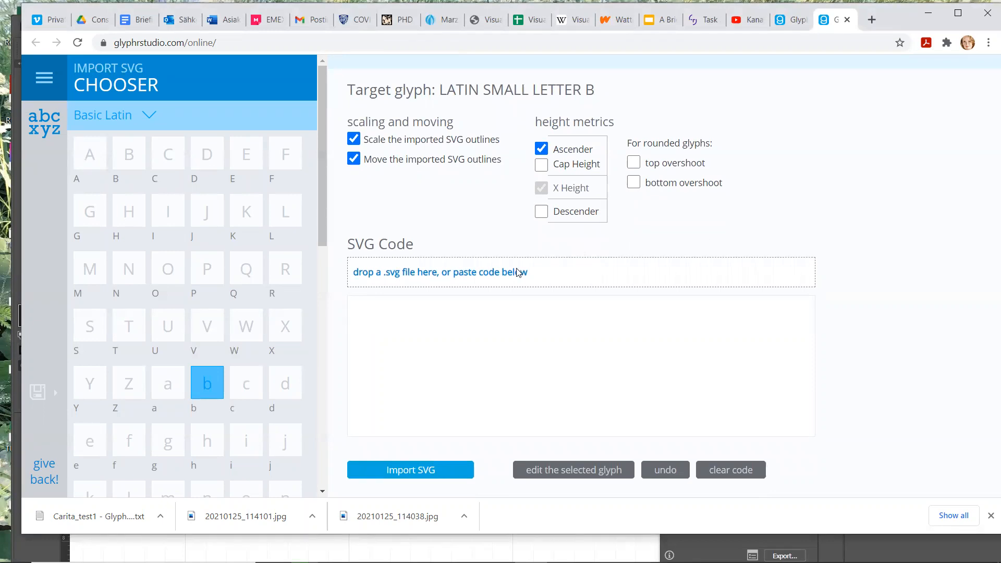
pyautogui.moveTo(279, 562)
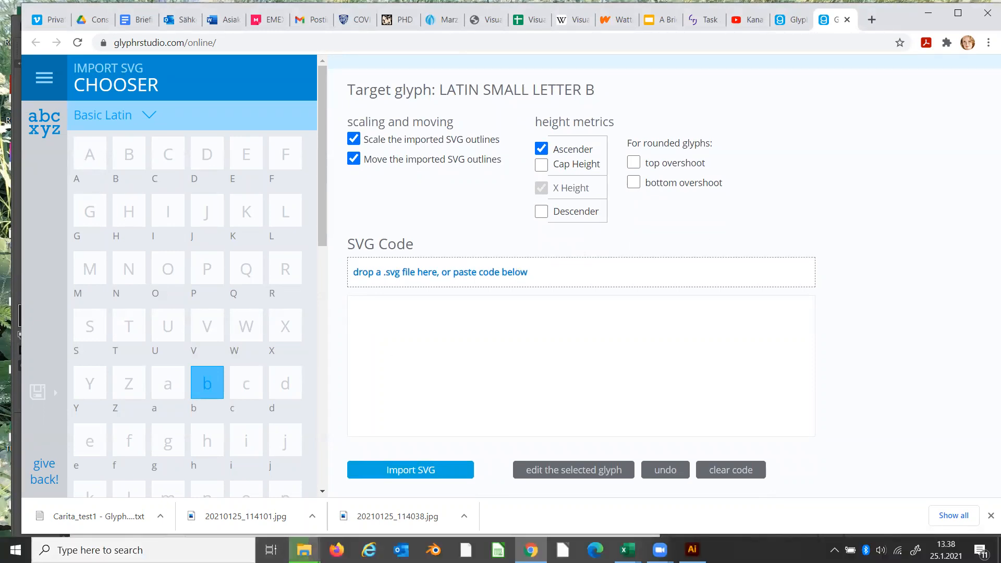
pyautogui.moveTo(304, 550)
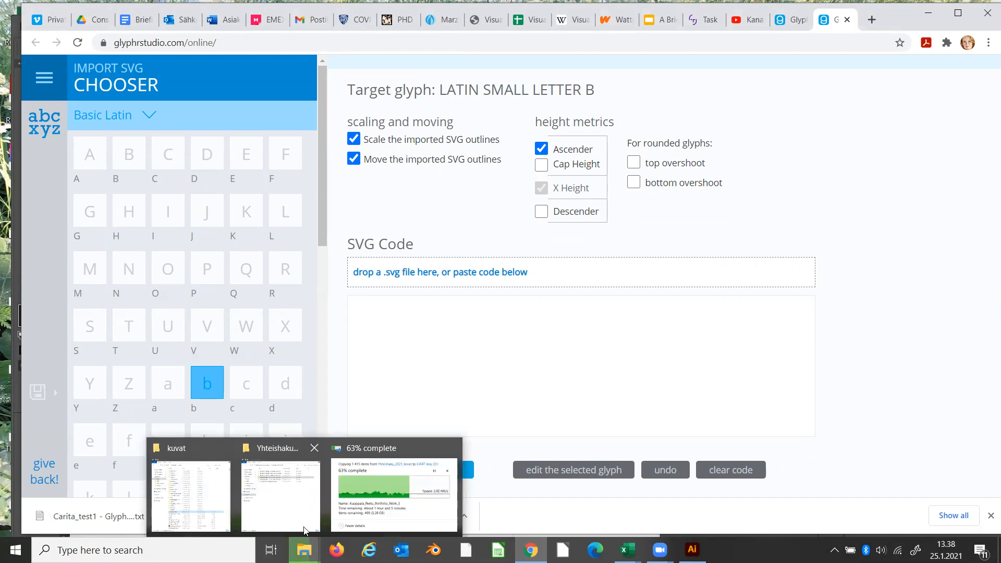
pyautogui.click(197, 502)
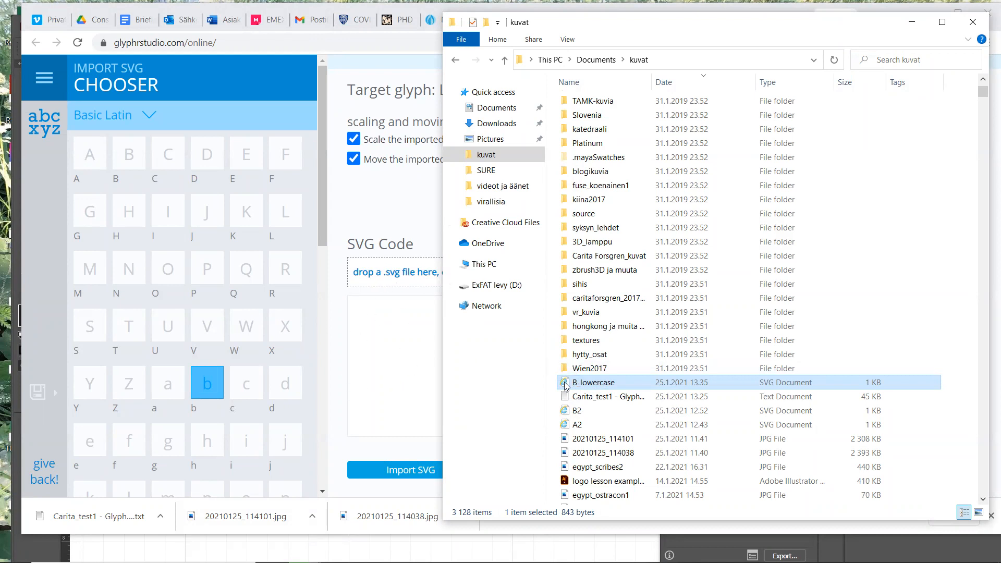
pyautogui.moveTo(564, 385); pyautogui.dragTo(370, 272)
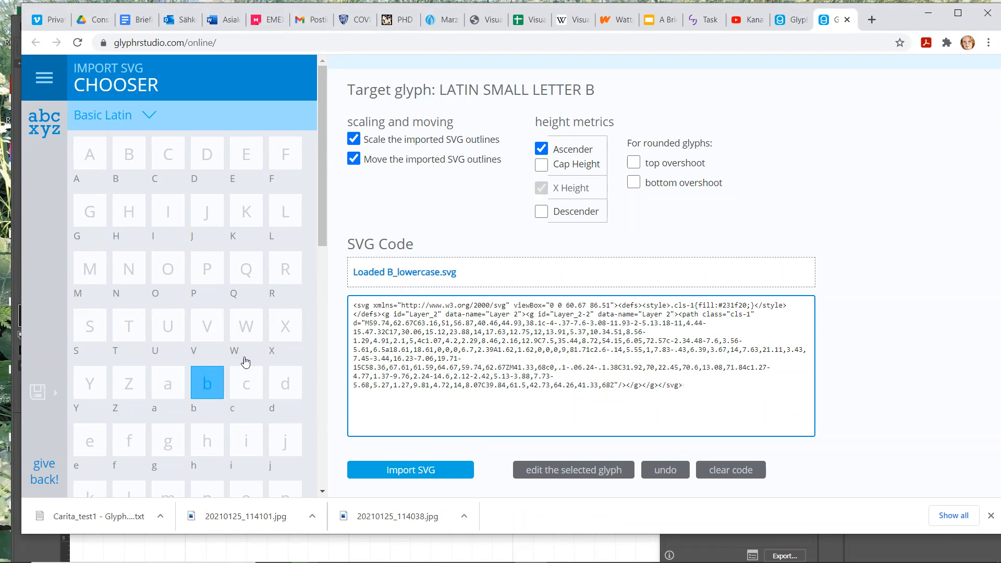
pyautogui.click(410, 470)
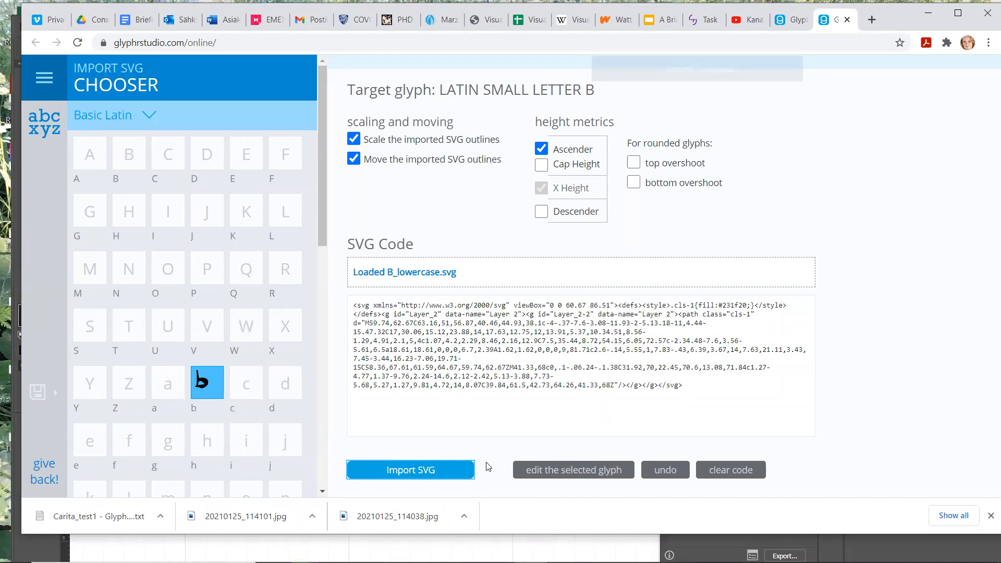
# Open the imported b in the glyph editor, show its outer shape's path points and select the one on the bowl's upper edge.
pyautogui.click(591, 475)
pyautogui.click(390, 103)
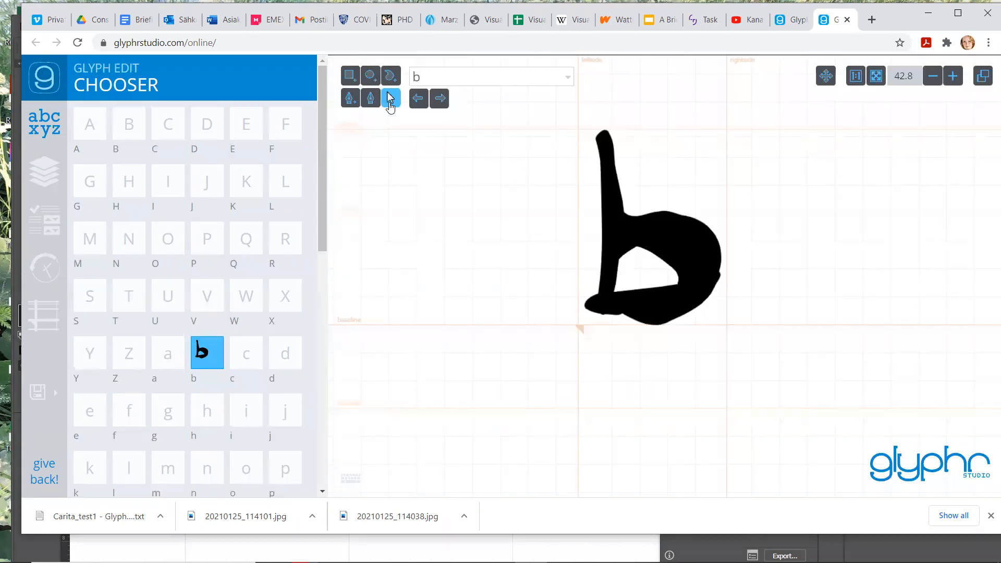
pyautogui.click(672, 235)
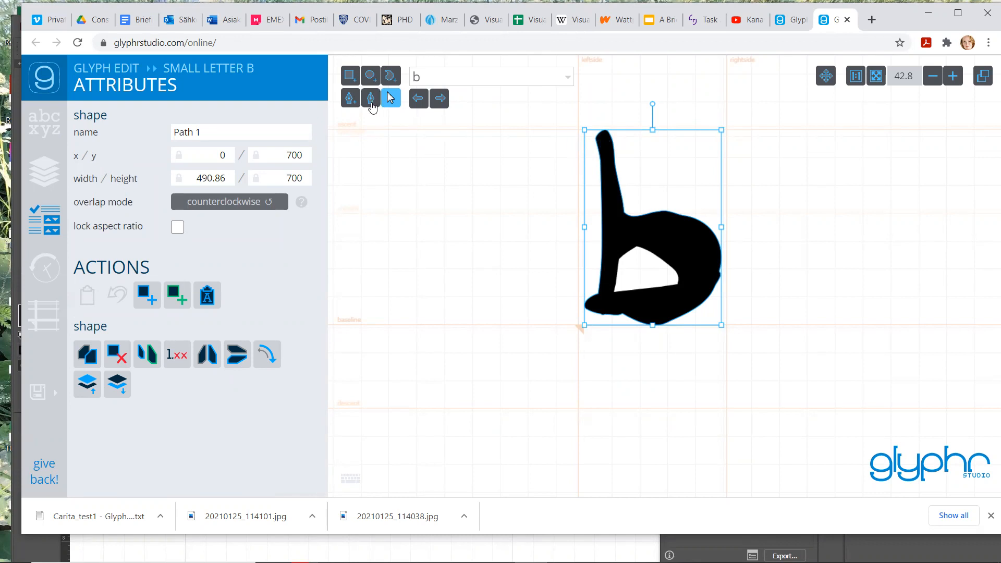
pyautogui.click(372, 102)
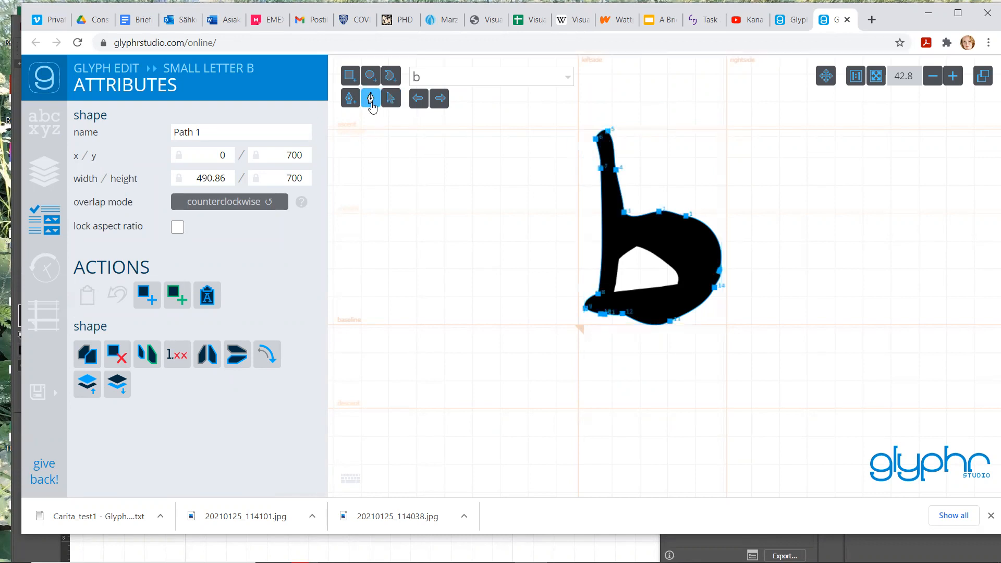
pyautogui.click(686, 216)
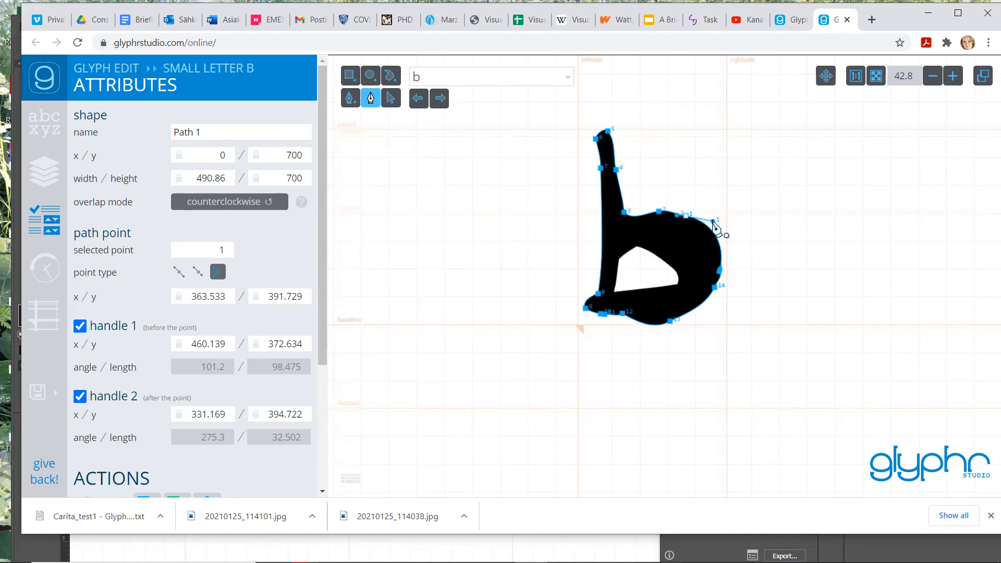
# Bow the counter's bottom edge downward with the handles of its two bottom corner points, making the counter about 190 units high.
pyautogui.click(665, 285)
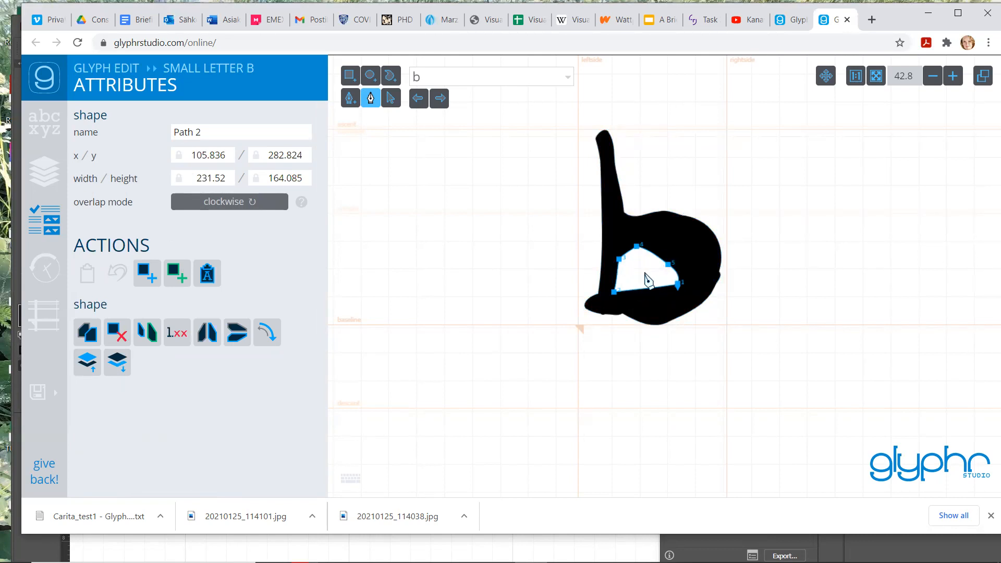
pyautogui.click(615, 293)
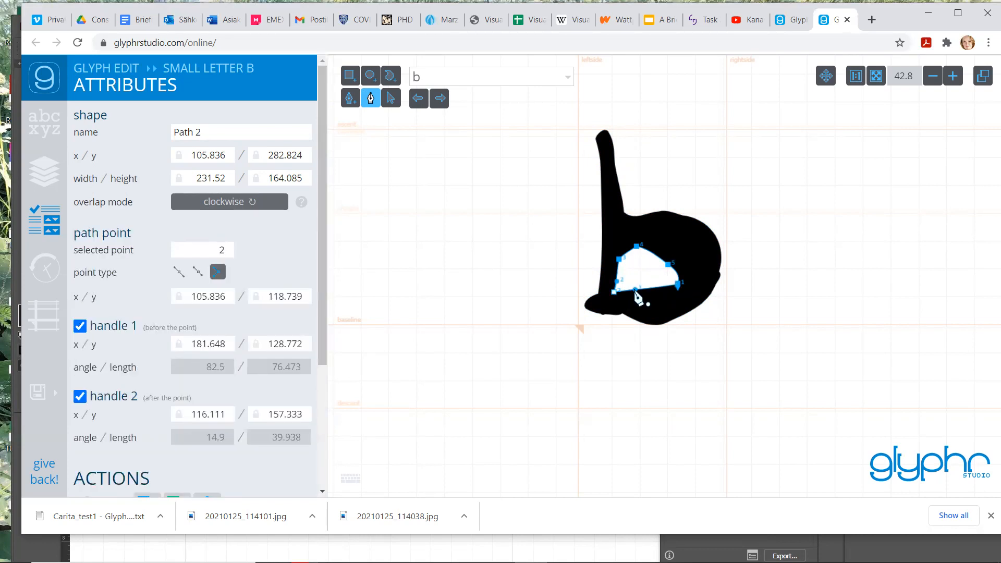
pyautogui.moveTo(635, 291); pyautogui.dragTo(675, 307)
pyautogui.click(677, 284)
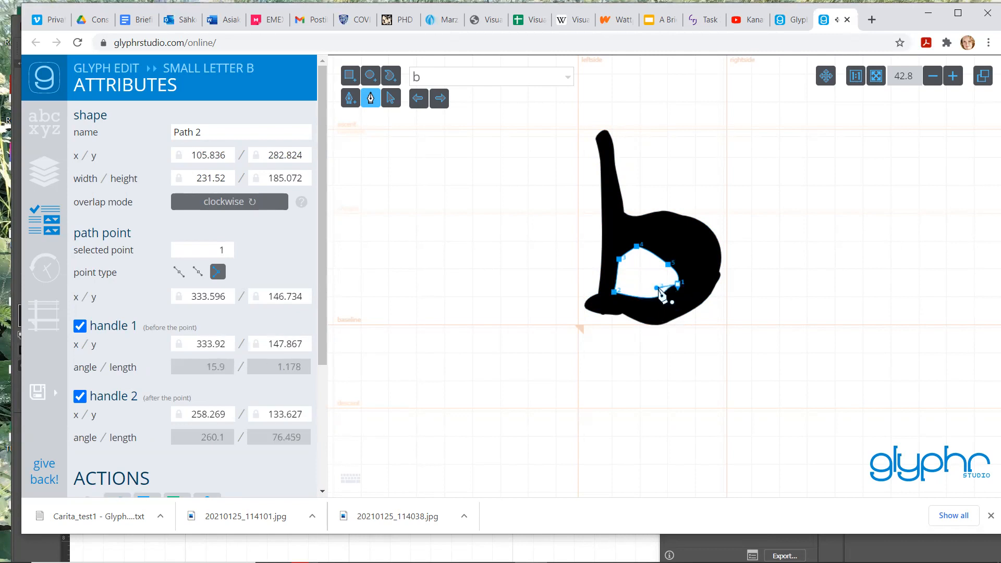
pyautogui.moveTo(658, 289)
pyautogui.mouseDown()
pyautogui.moveTo(660, 311)
pyautogui.moveTo(661, 297)
pyautogui.mouseUp()
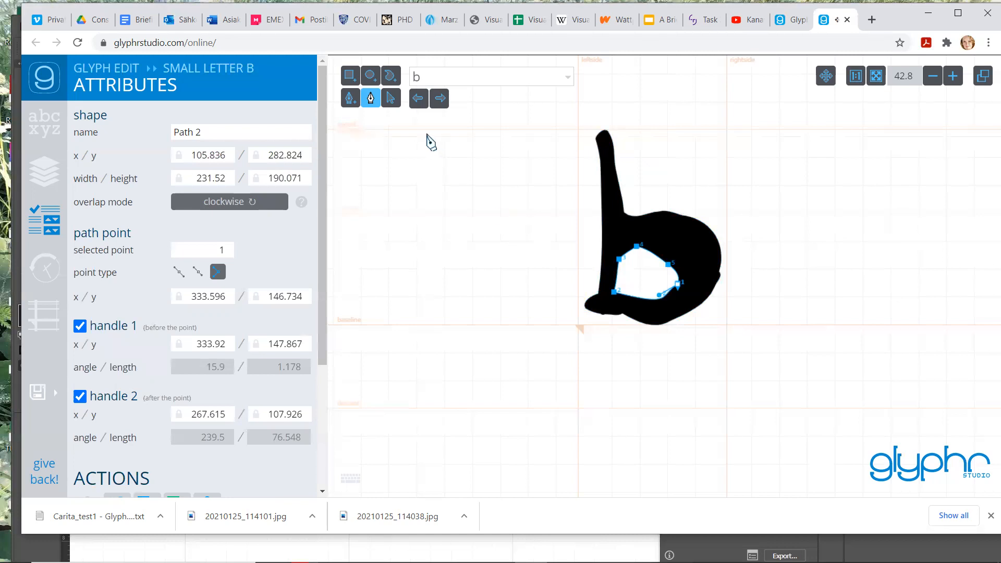
# Stretch the outer shape of the b downward from its bottom edge to a height of about 721 units.
pyautogui.click(390, 100)
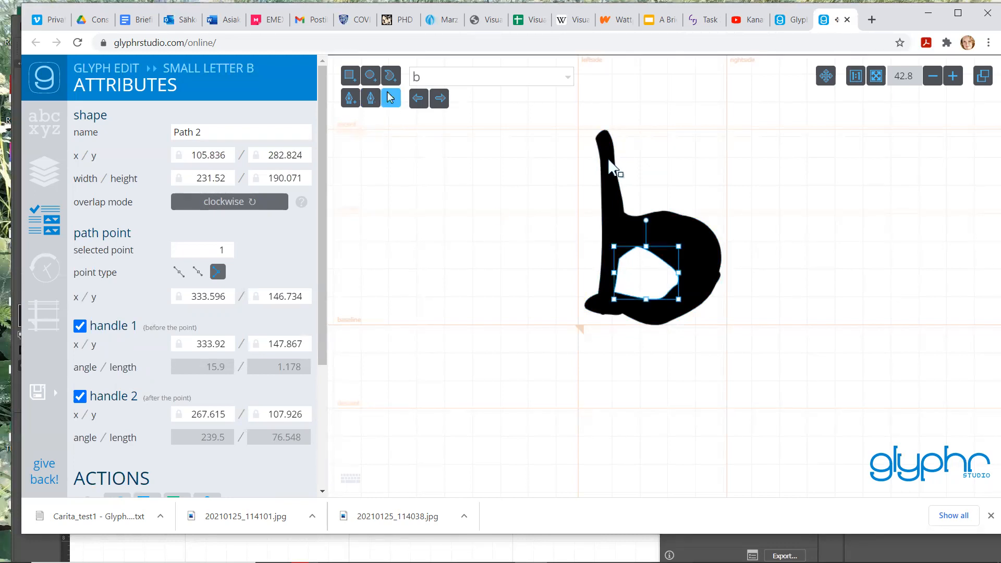
pyautogui.click(609, 195)
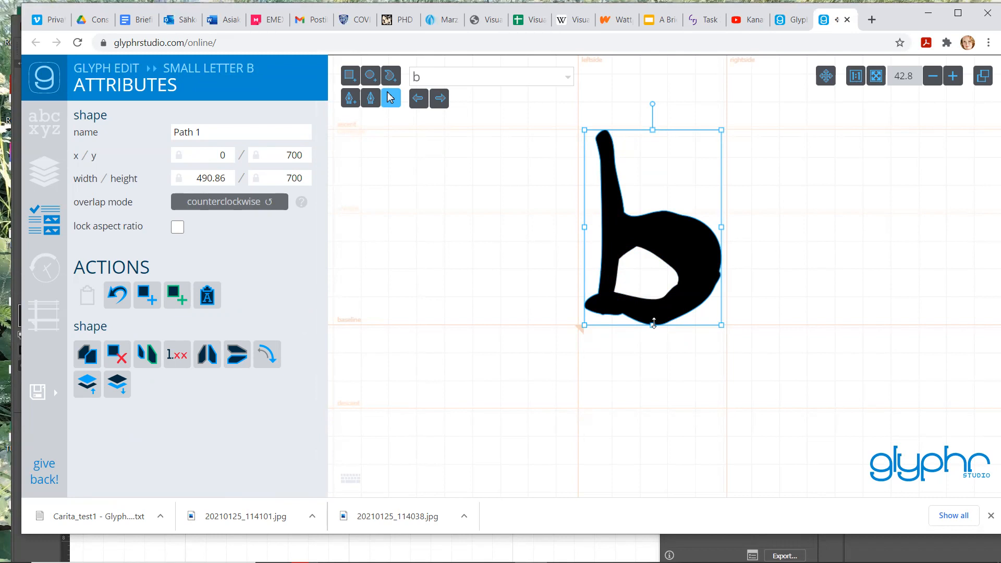
pyautogui.moveTo(654, 322); pyautogui.dragTo(655, 331)
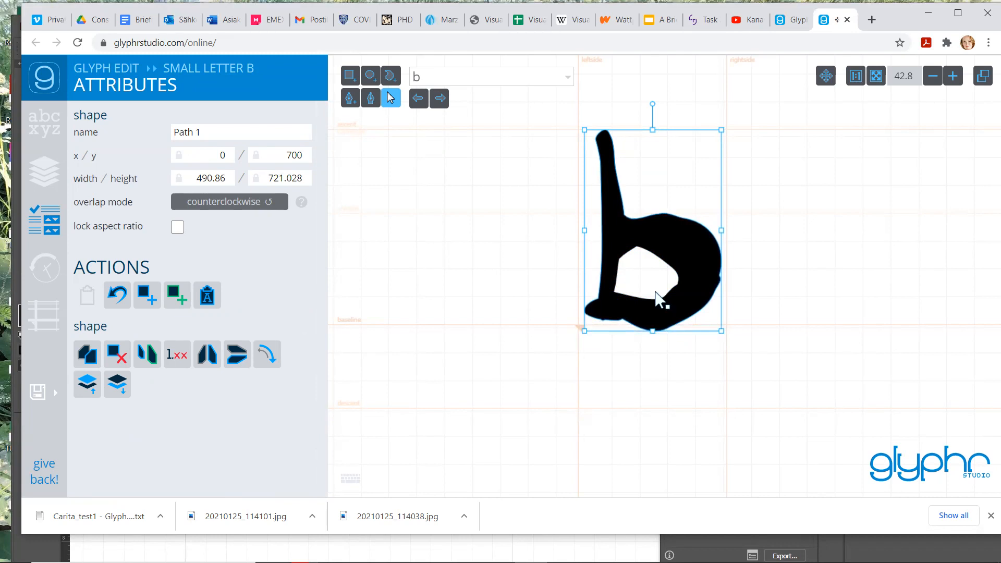
# Enlarge the b's counter downward and to the right to about 260 units wide and 209 units high.
pyautogui.click(656, 292)
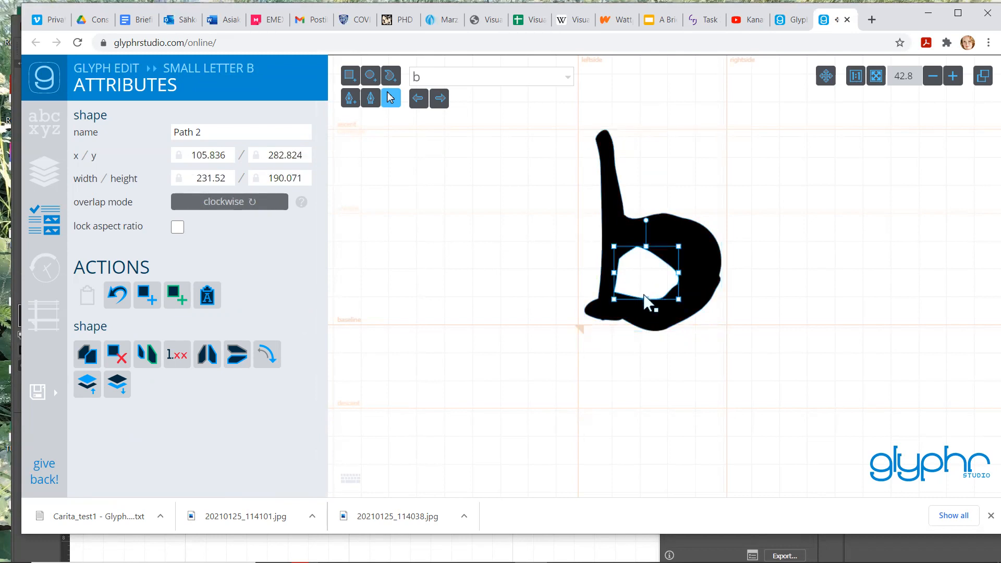
pyautogui.moveTo(646, 300); pyautogui.dragTo(649, 305)
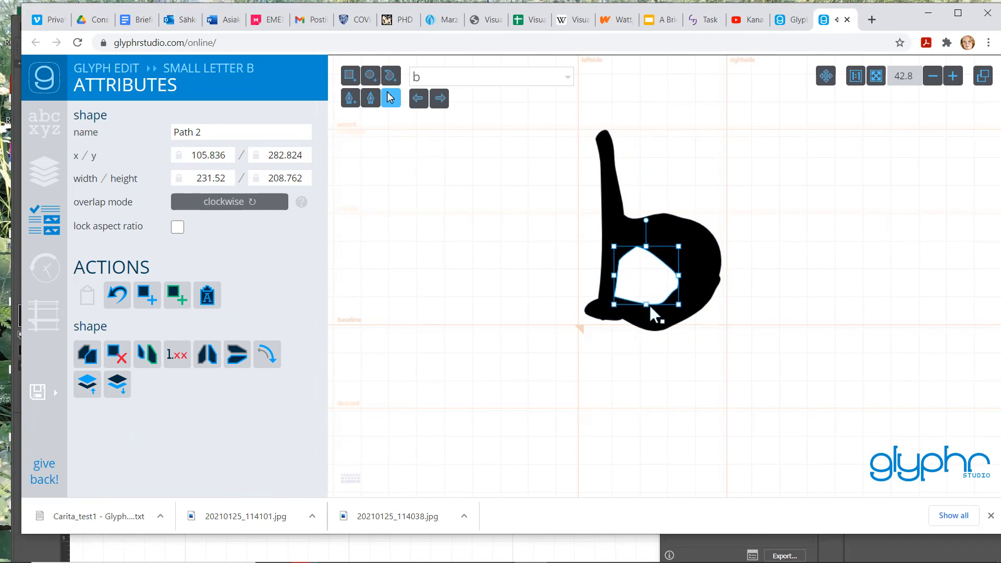
pyautogui.moveTo(677, 273); pyautogui.dragTo(685, 273)
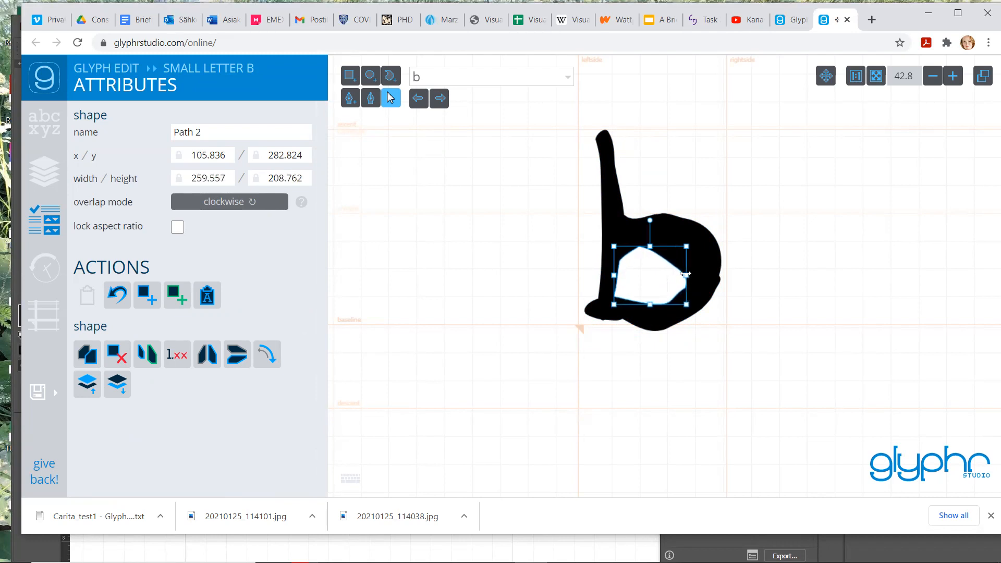
# Move the outer shape down slightly to about x 2, y 688, and shift the counter right to about x 118.
pyautogui.click(613, 218)
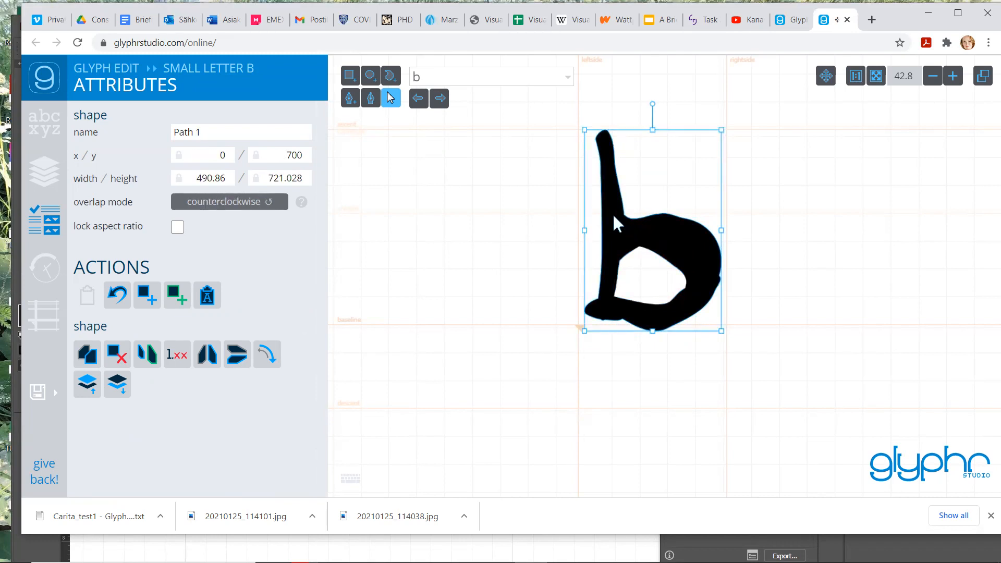
pyautogui.moveTo(613, 218); pyautogui.dragTo(613, 221)
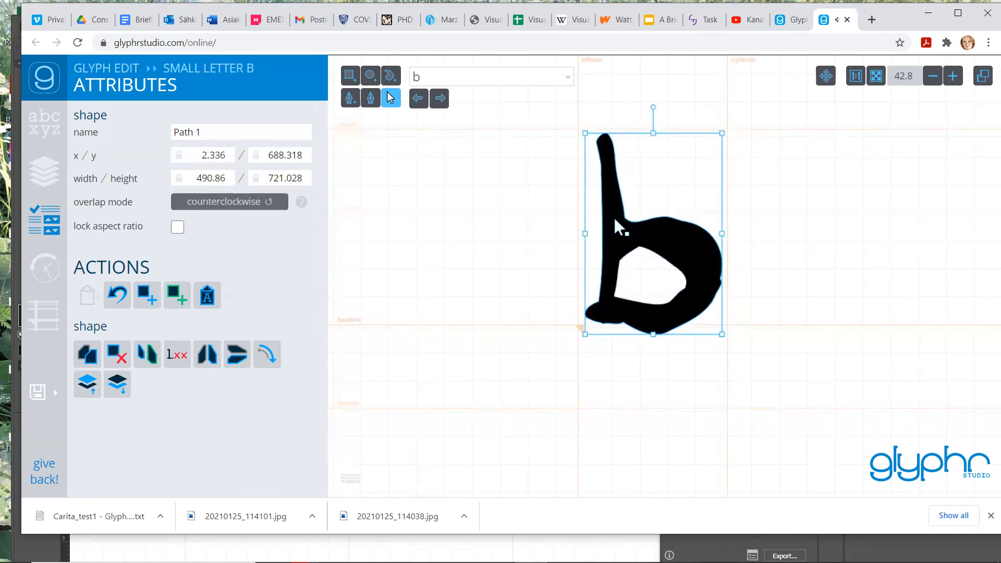
pyautogui.click(540, 242)
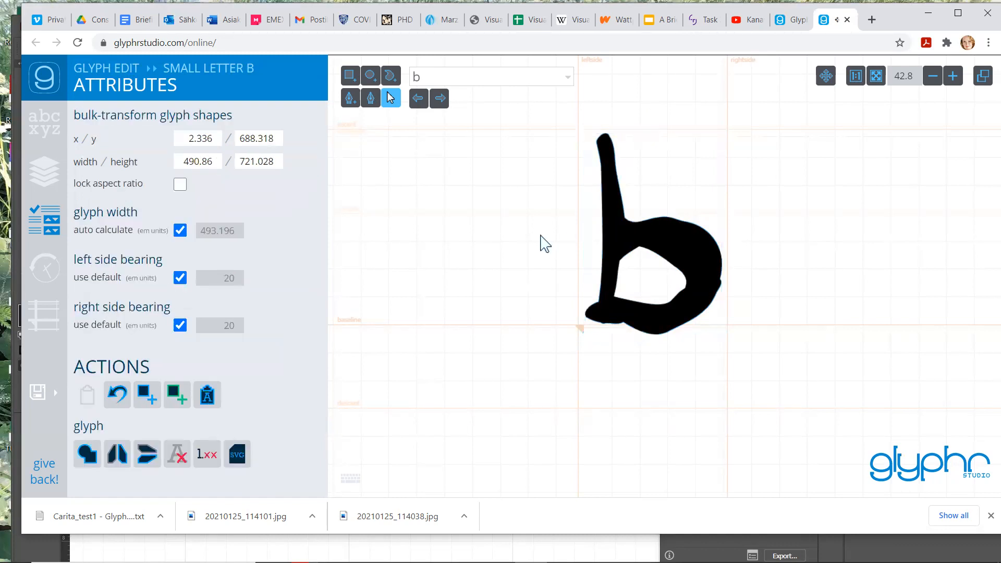
pyautogui.click(651, 277)
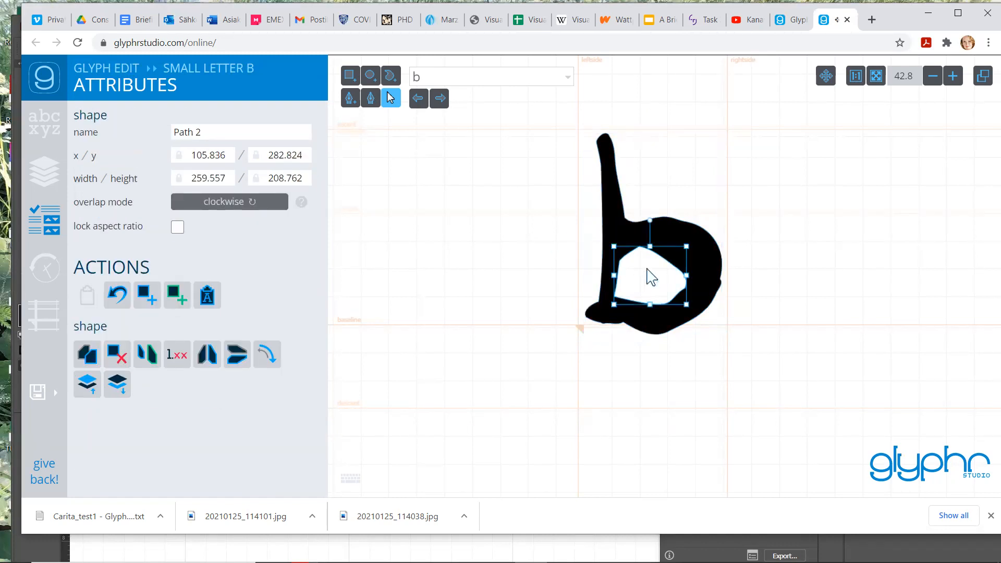
pyautogui.moveTo(646, 269); pyautogui.dragTo(650, 269)
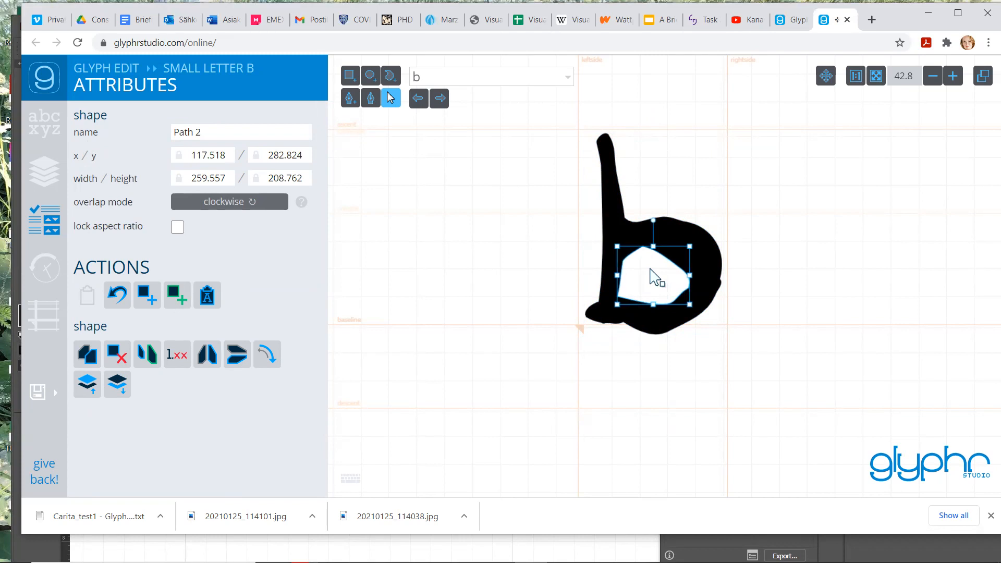
pyautogui.click(558, 283)
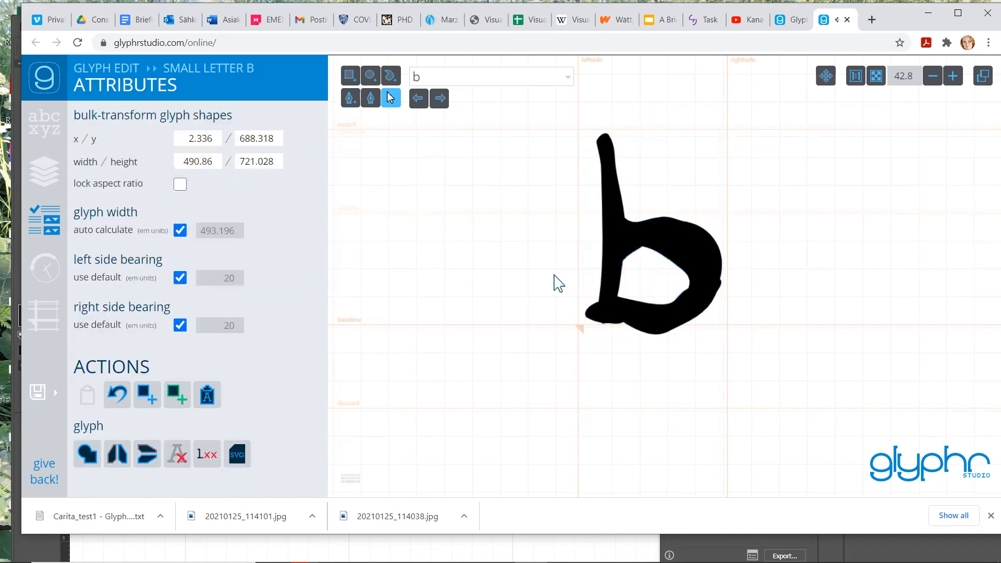
# Stretch the outer shape of the b upward from its top edge to a height of about 740 units.
pyautogui.click(612, 174)
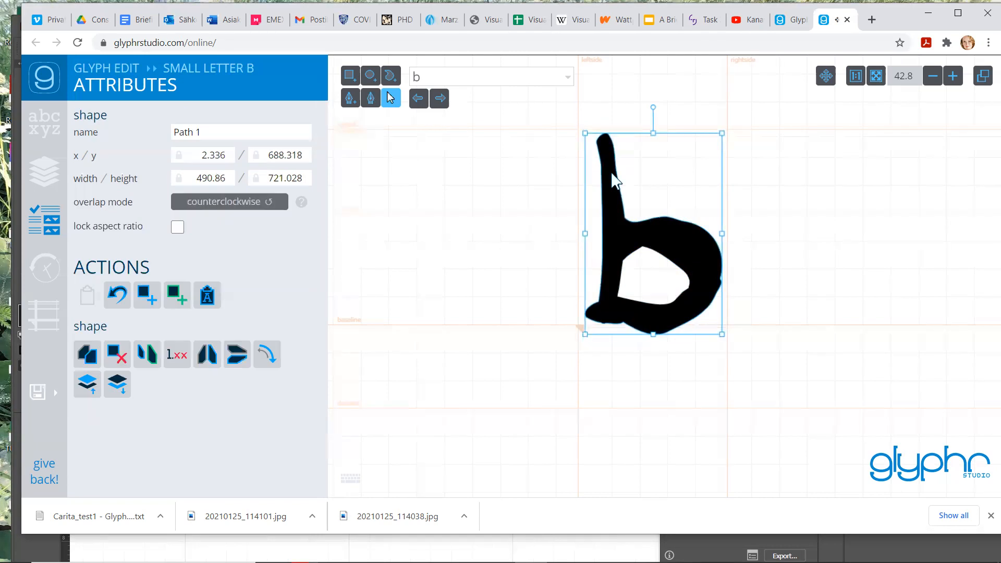
pyautogui.click(652, 127)
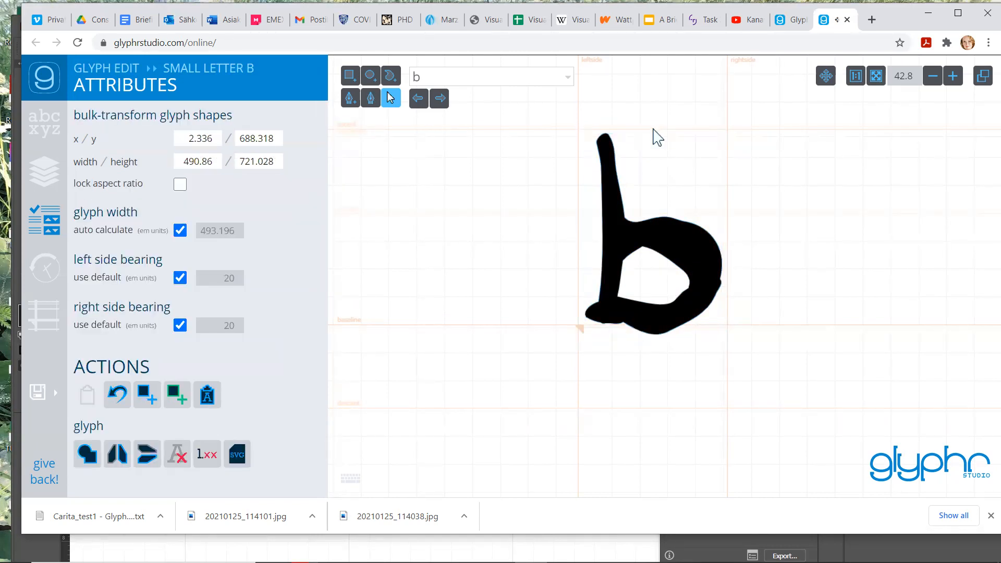
pyautogui.click(621, 207)
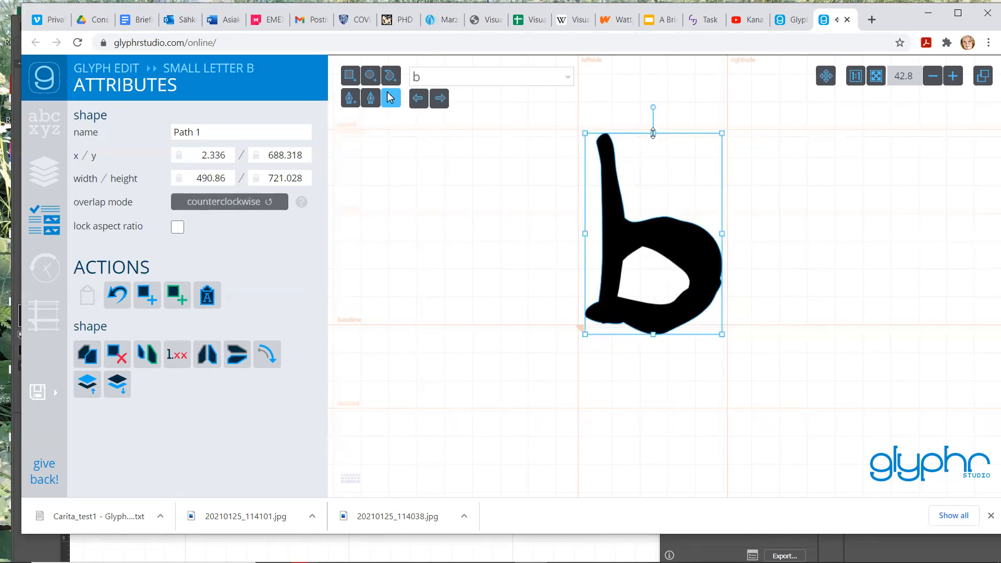
pyautogui.moveTo(653, 133); pyautogui.dragTo(652, 128)
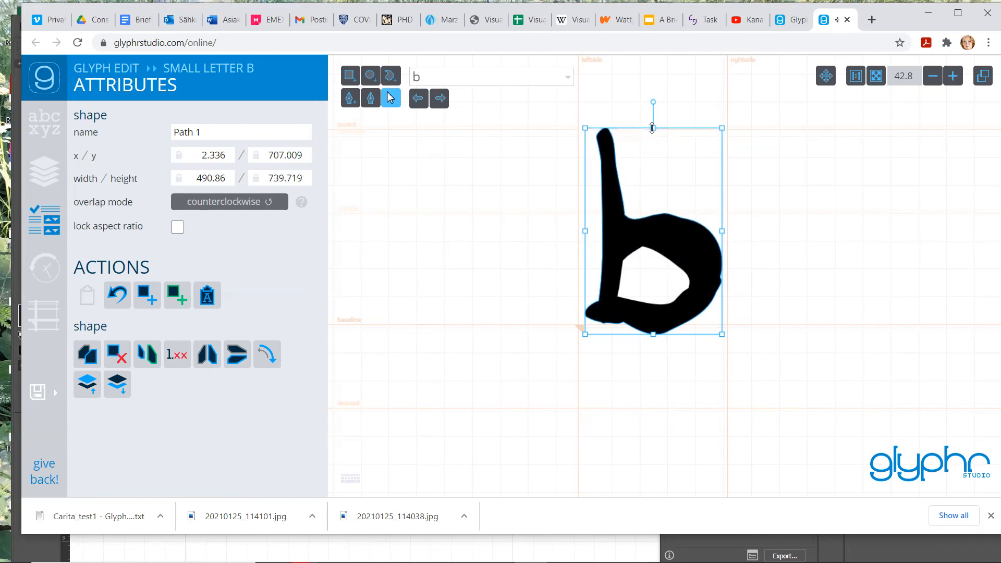
pyautogui.click(425, 235)
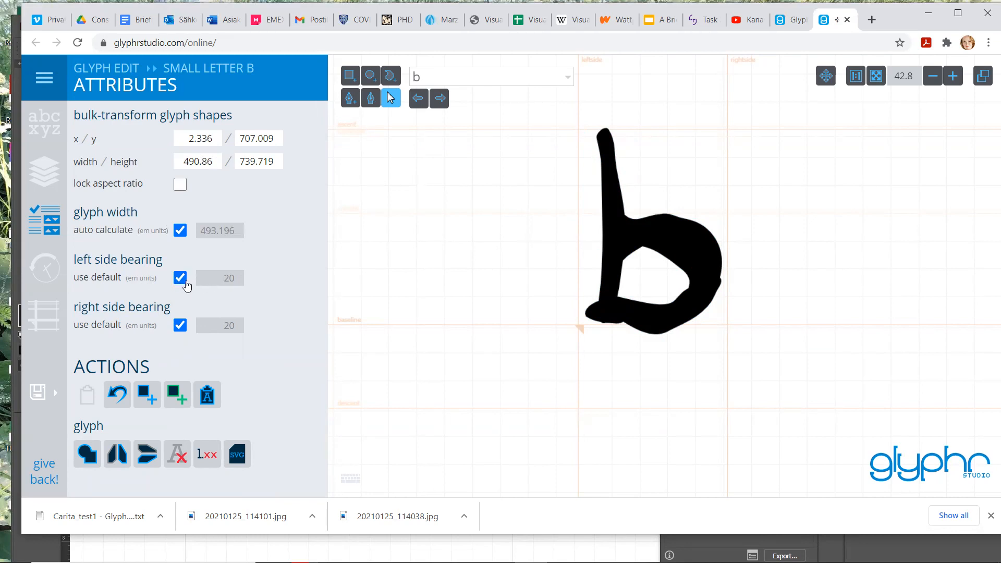
# Turn off the default left and right side bearings for the b and set the right side bearing to -10.
pyautogui.click(180, 278)
pyautogui.click(182, 329)
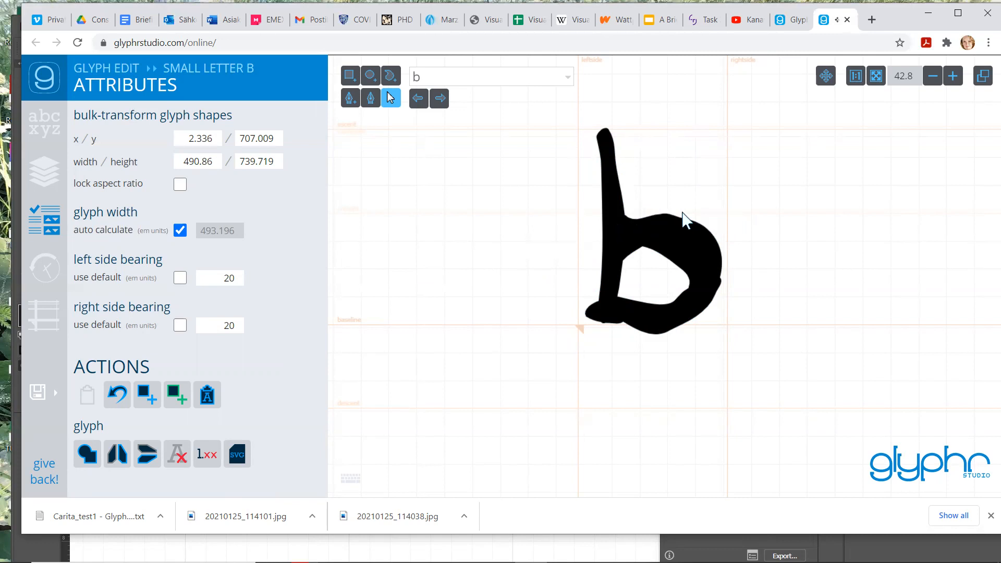
pyautogui.click(224, 327)
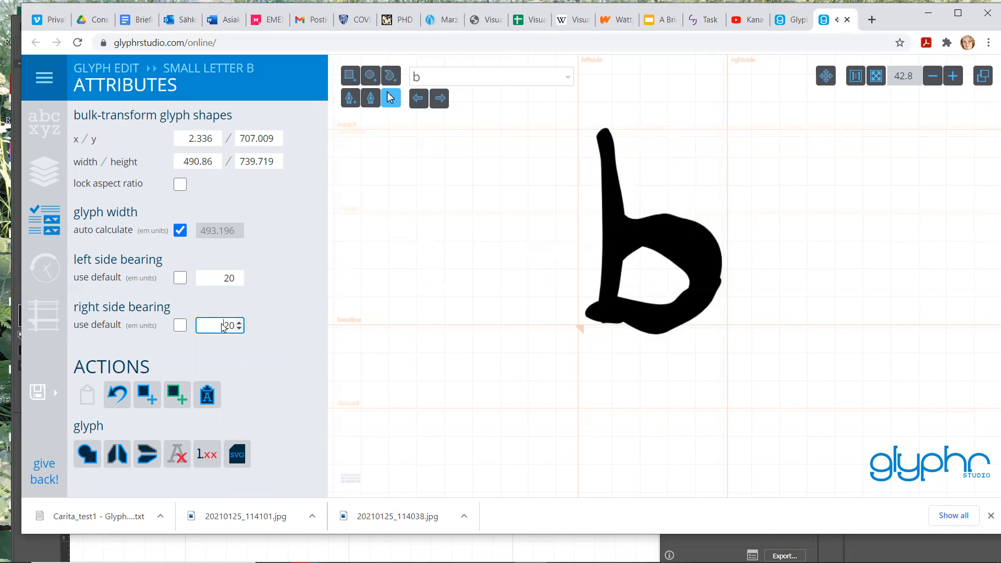
pyautogui.write('-10')
pyautogui.press('BackSpace')
pyautogui.press('BackSpace')
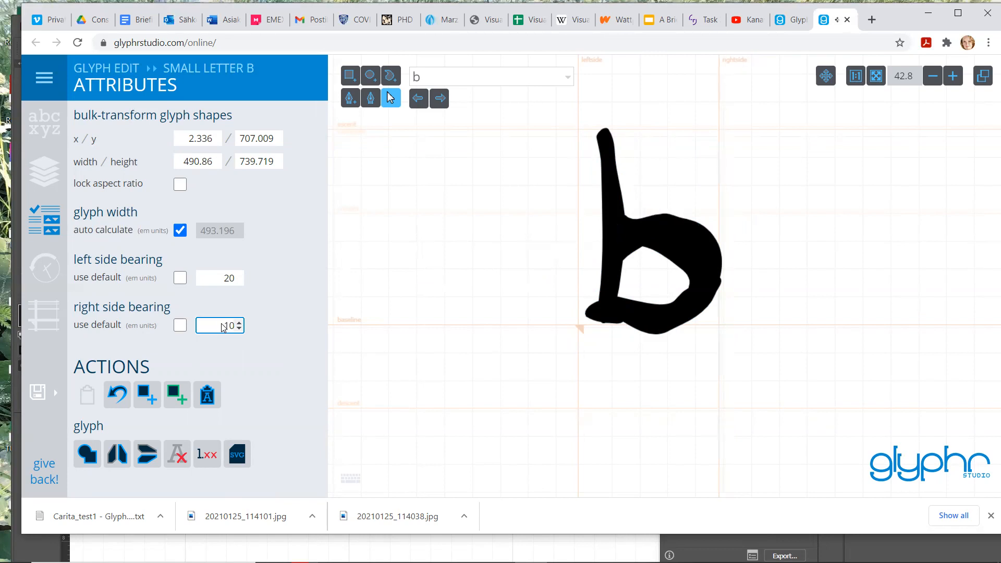
# Set the left side bearing of the b to 40.
pyautogui.click(222, 279)
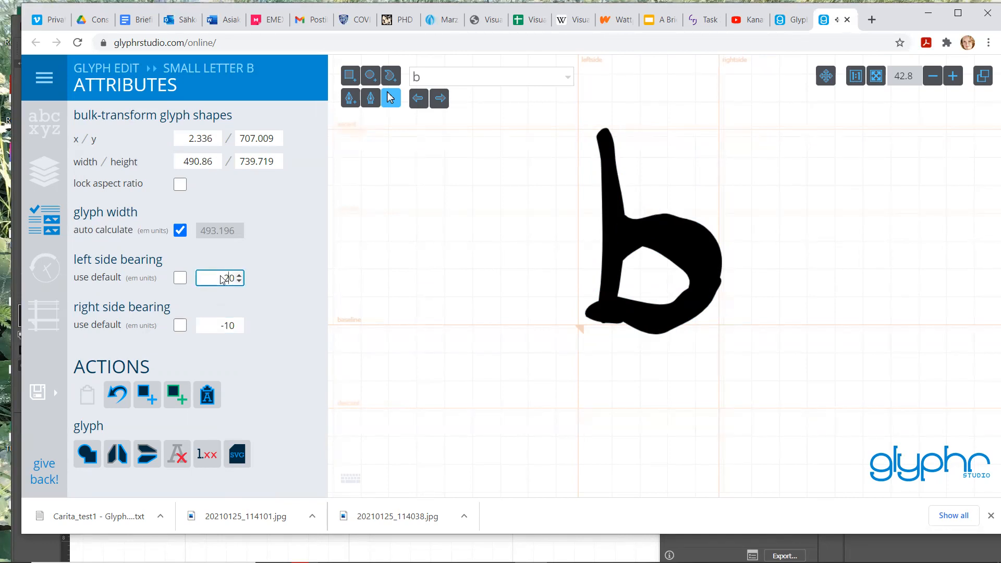
pyautogui.write('4')
pyautogui.press('Return')
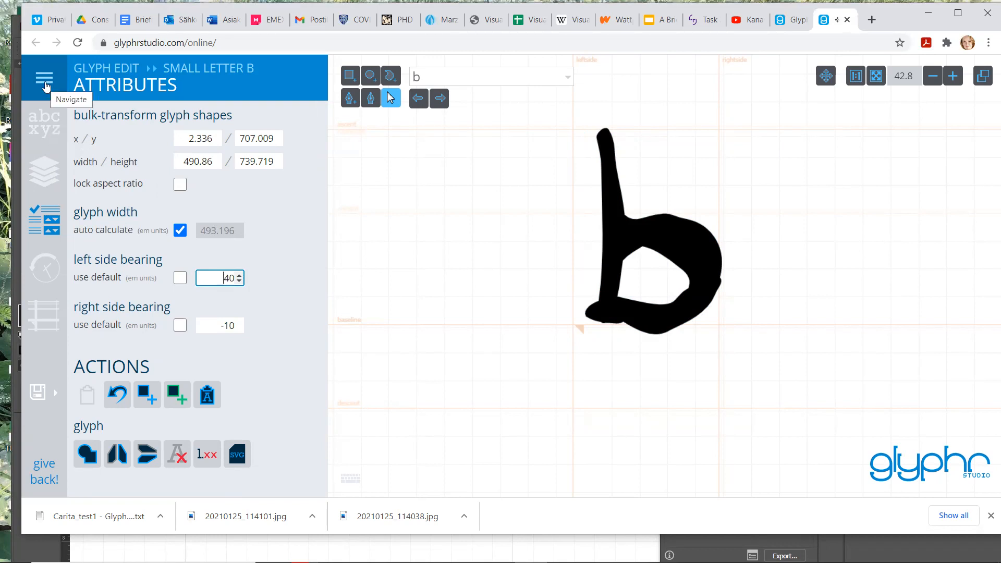
# Test the spacing of the b in a test drive with the sample text "bbbbbbb bbb".
pyautogui.click(45, 82)
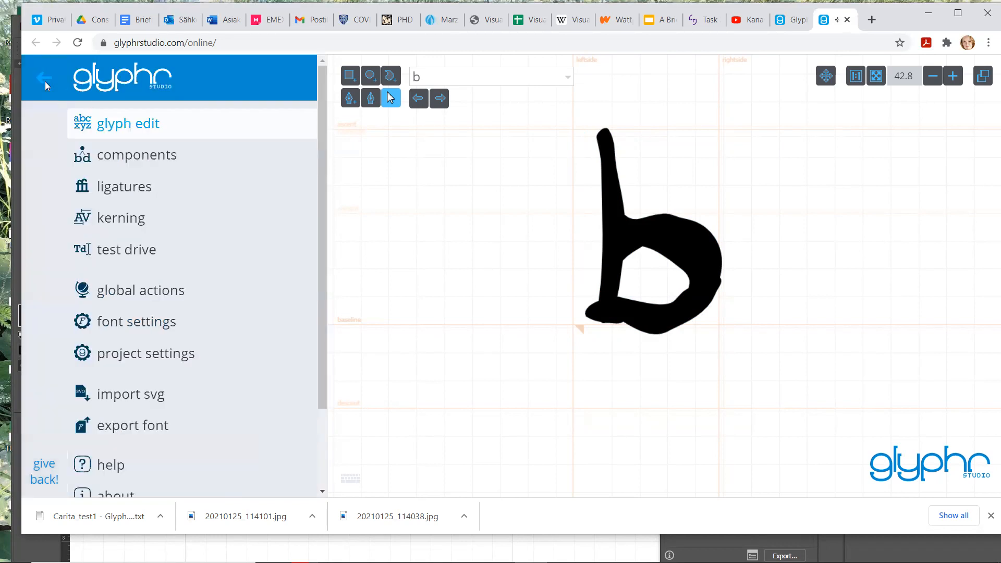
pyautogui.click(119, 257)
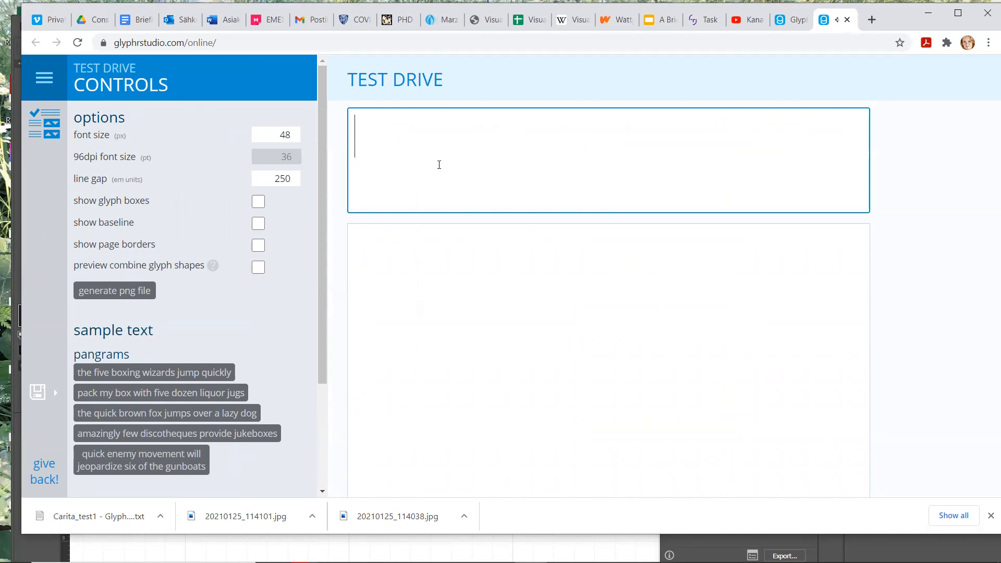
pyautogui.write('B')
pyautogui.press('BackSpace')
pyautogui.write('bb')
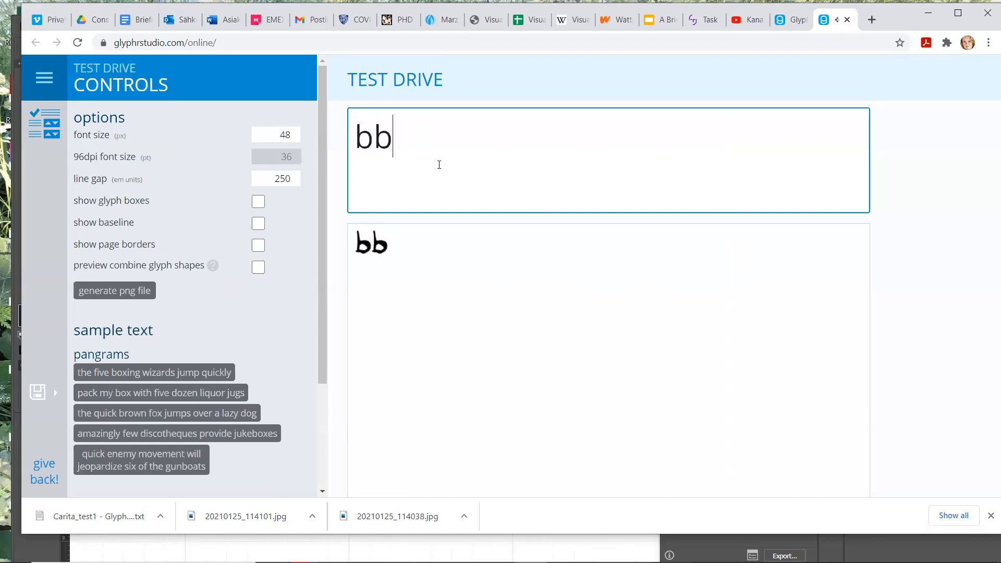
pyautogui.write('bbbbb ')
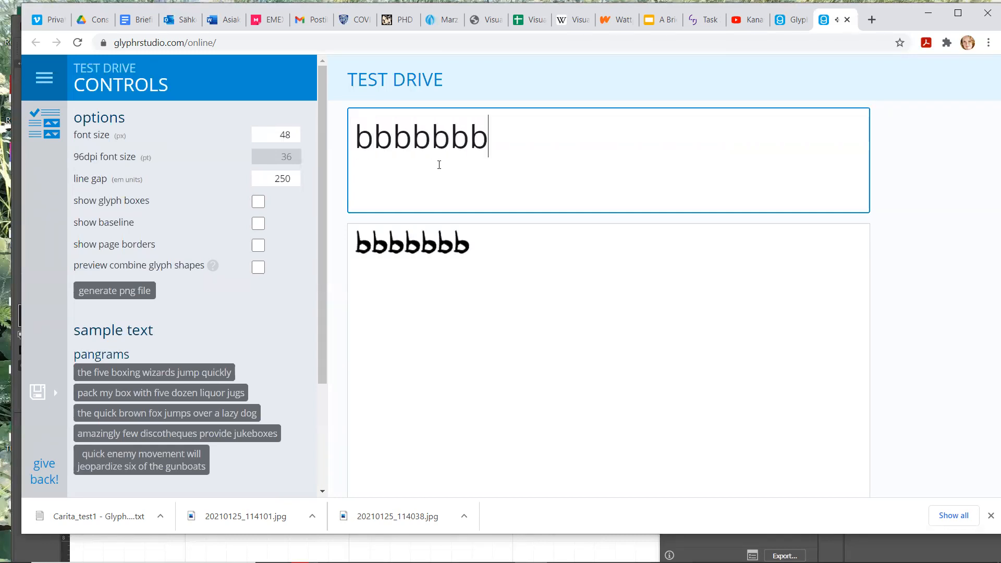
pyautogui.write('bbb')
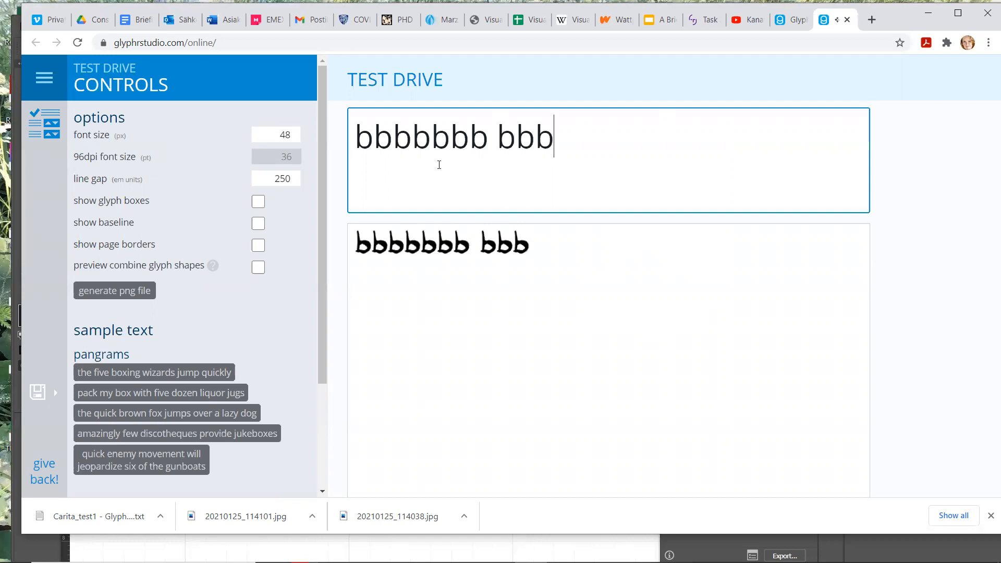
# Return to glyph editing and open the empty lowercase a glyph.
pyautogui.click(44, 78)
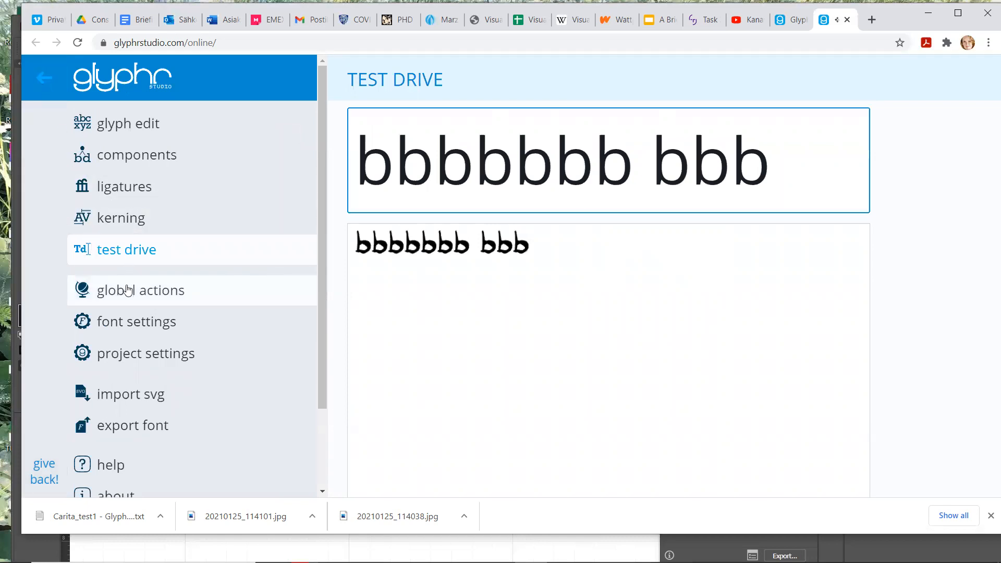
pyautogui.click(145, 127)
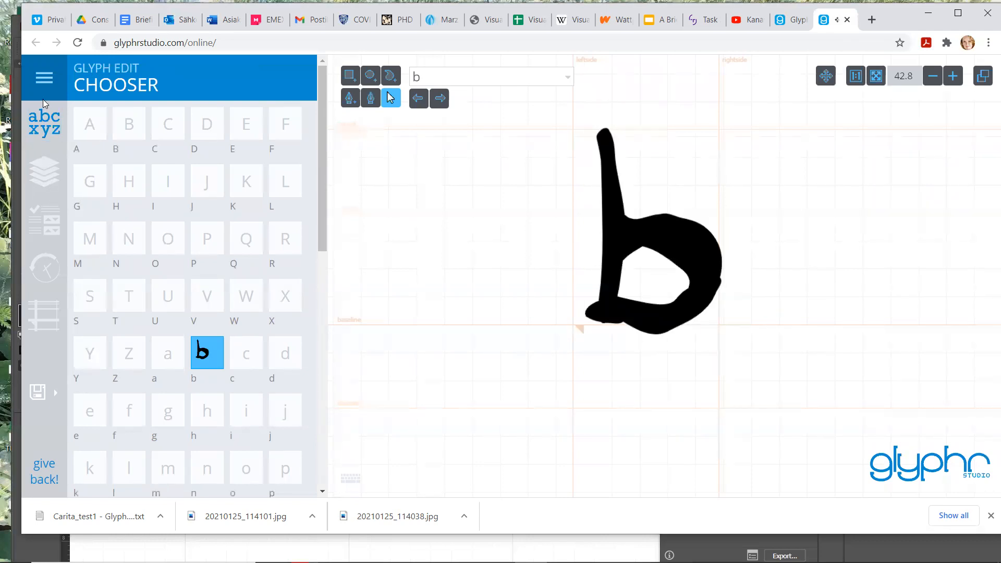
pyautogui.click(44, 78)
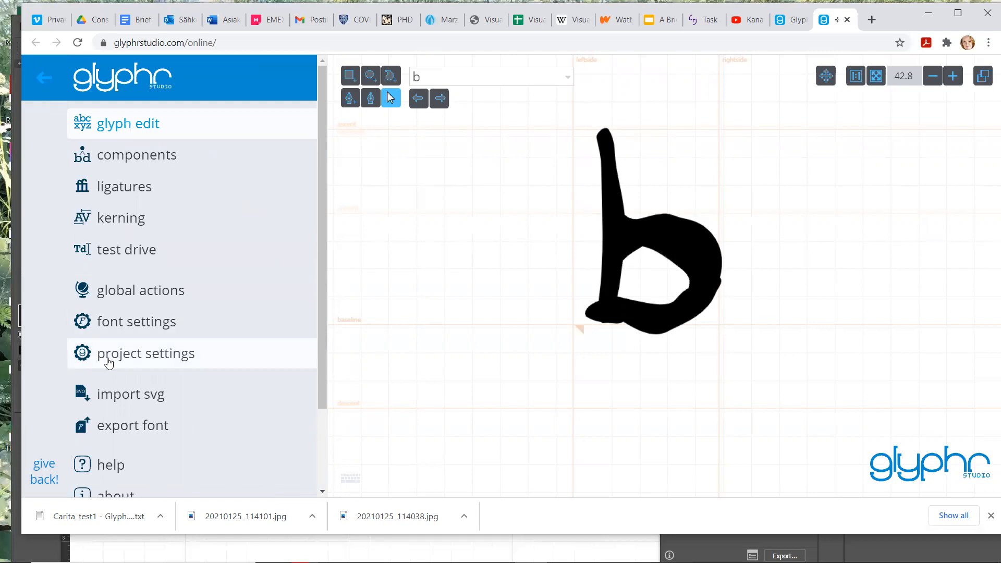
pyautogui.click(45, 83)
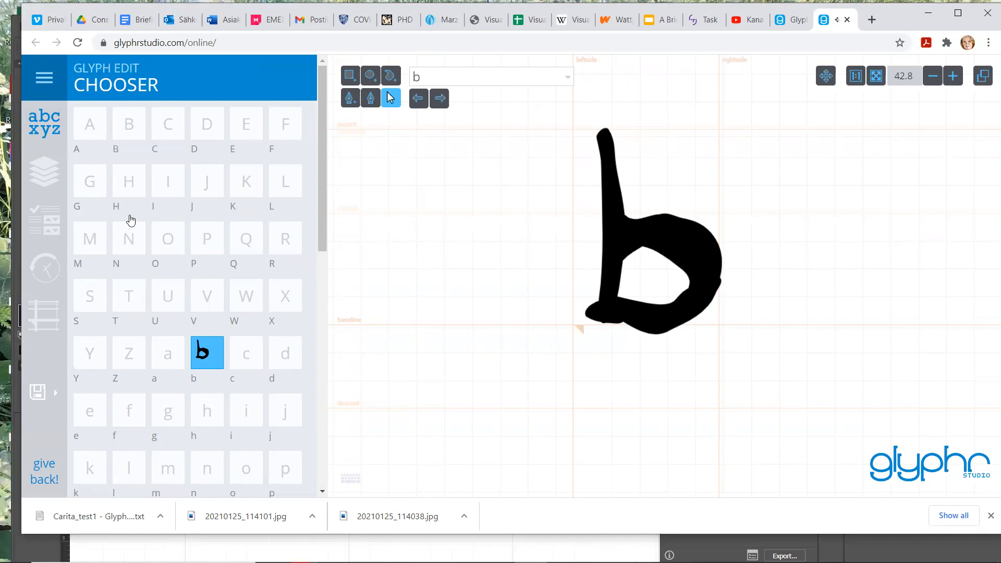
pyautogui.click(166, 360)
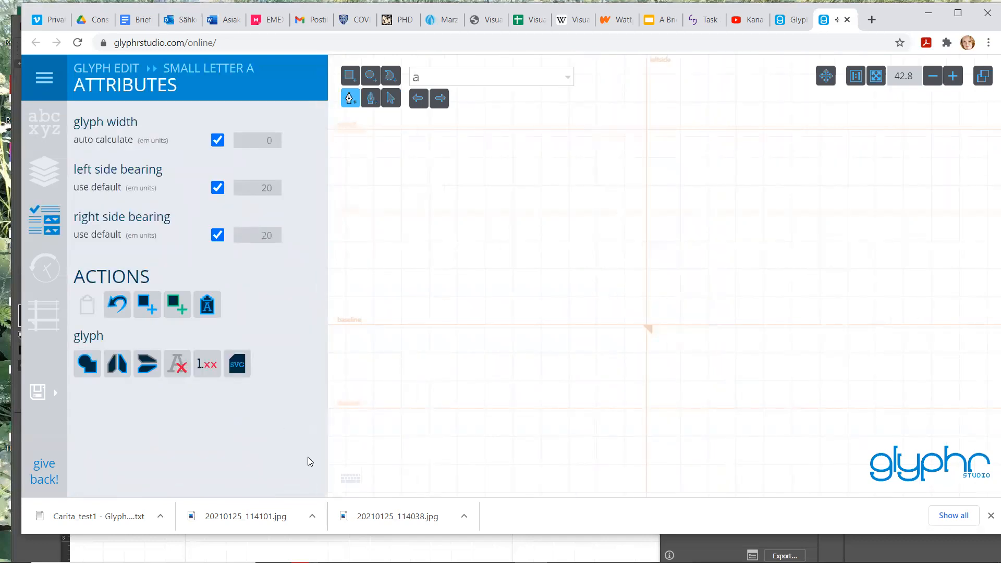
# Switch to Illustrator, locate the hand-drawn lowercase a beside the capital A, and delete the old b from the export assets.
pyautogui.moveTo(464, 562)
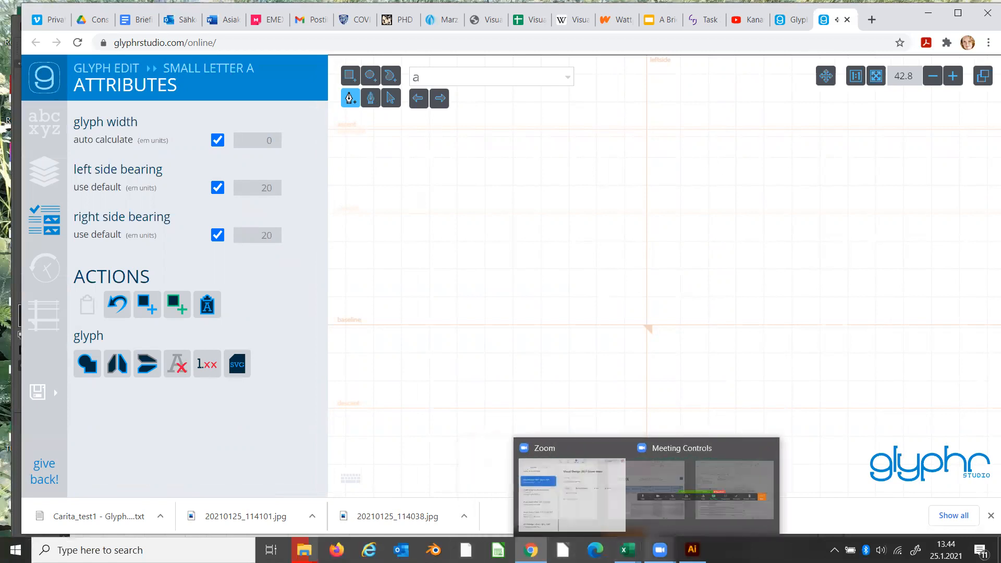
pyautogui.moveTo(691, 549)
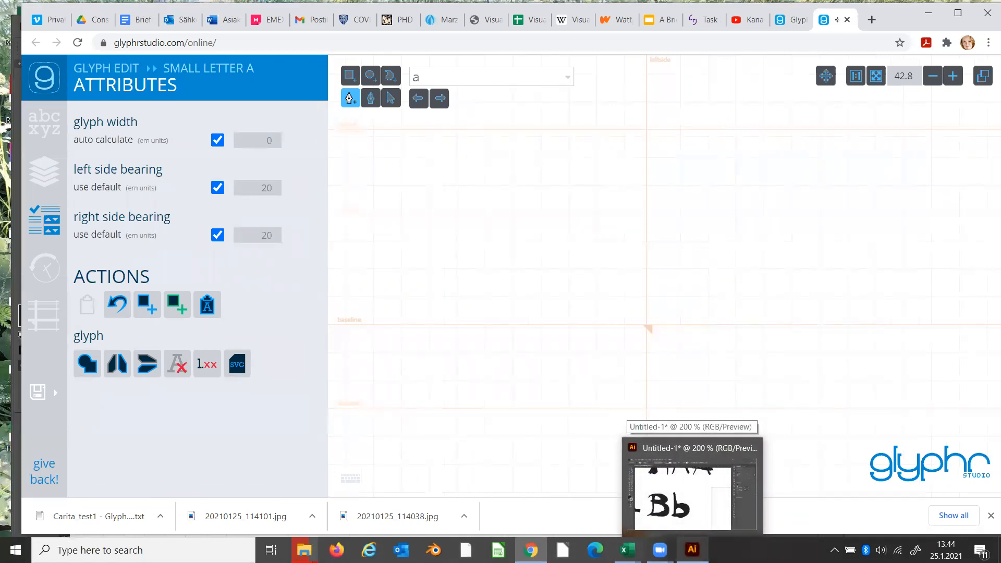
pyautogui.click(691, 490)
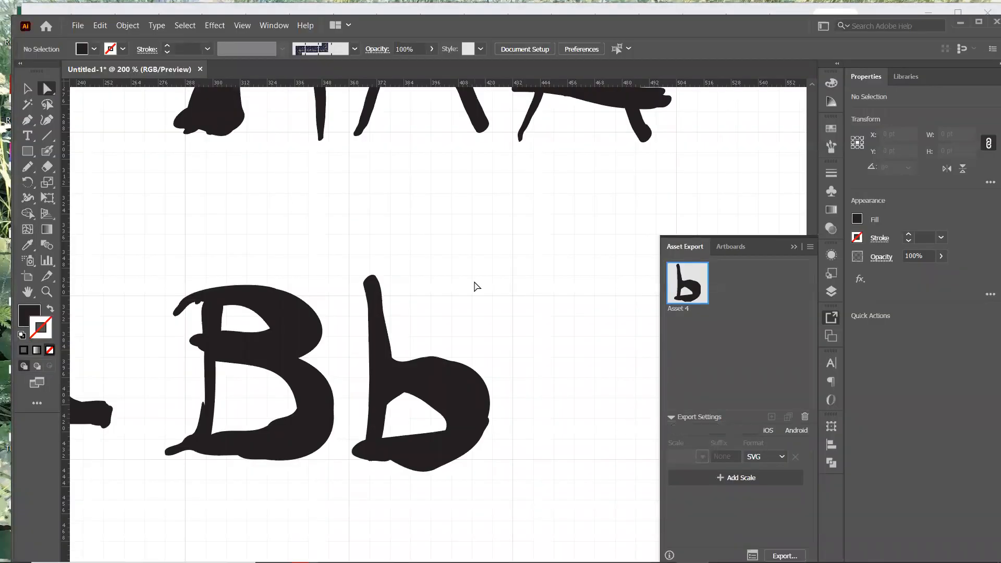
pyautogui.hscroll(-10, 475, 286)
pyautogui.hscroll(-4, 475, 285)
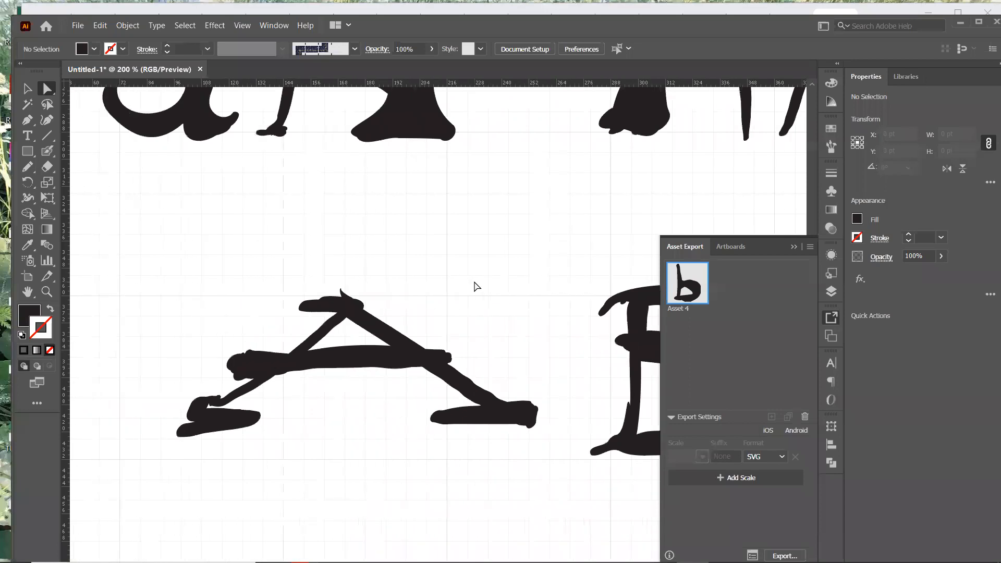
pyautogui.scroll(6, 475, 285)
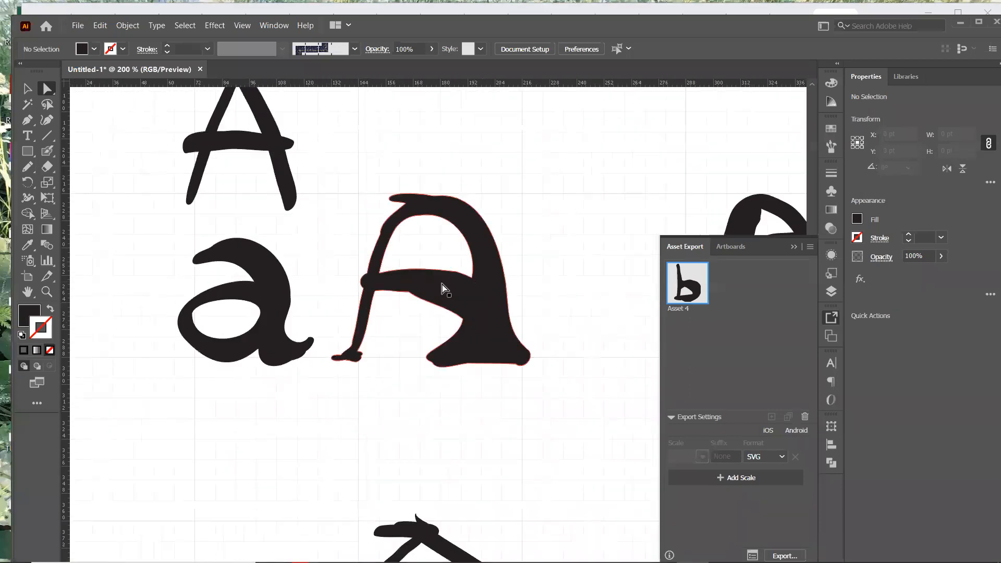
pyautogui.click(256, 264)
pyautogui.click(255, 264)
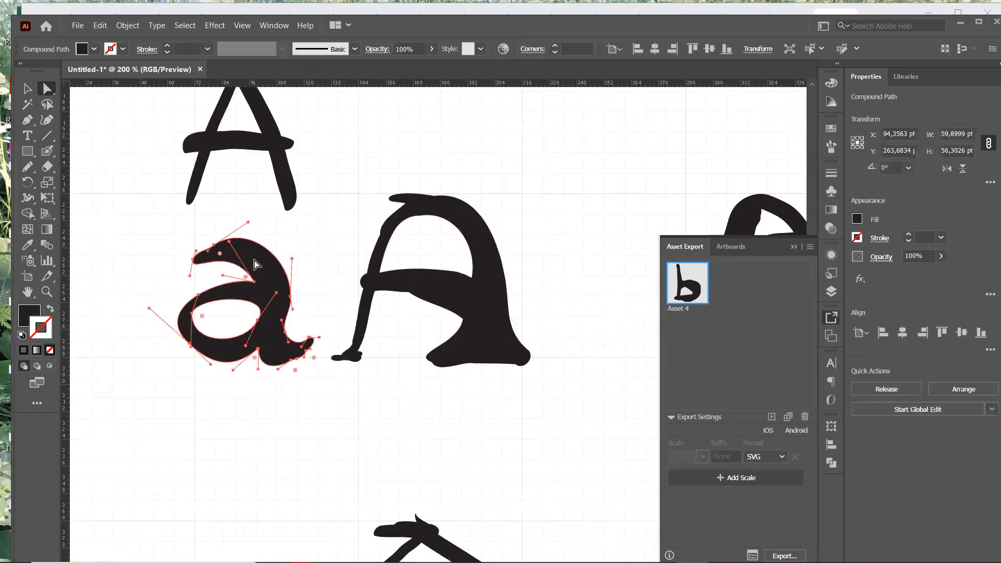
pyautogui.click(805, 417)
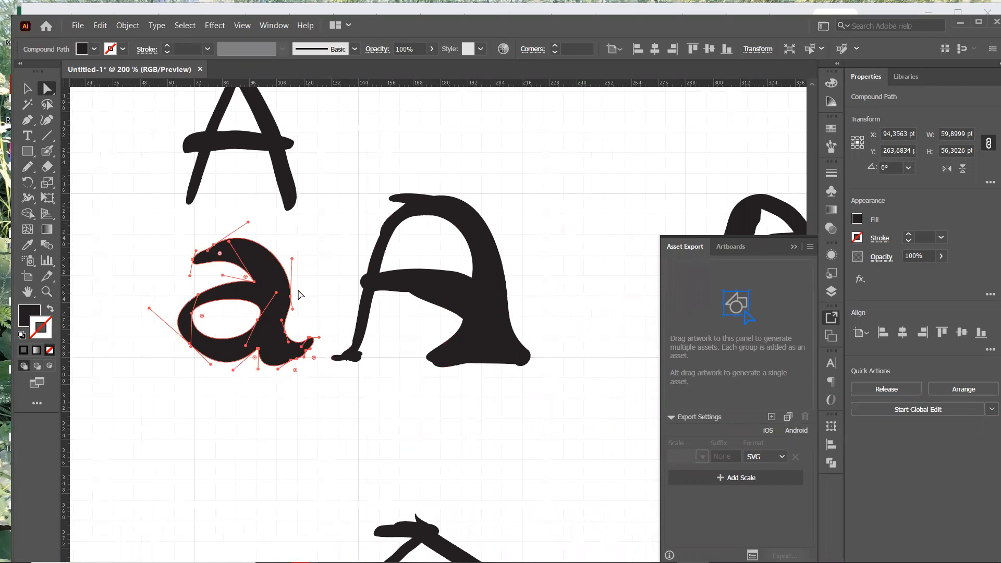
# Add the whole hand-drawn lowercase a as an export asset and export it as SVG to the kuvat folder.
pyautogui.click(297, 290)
pyautogui.press('v')
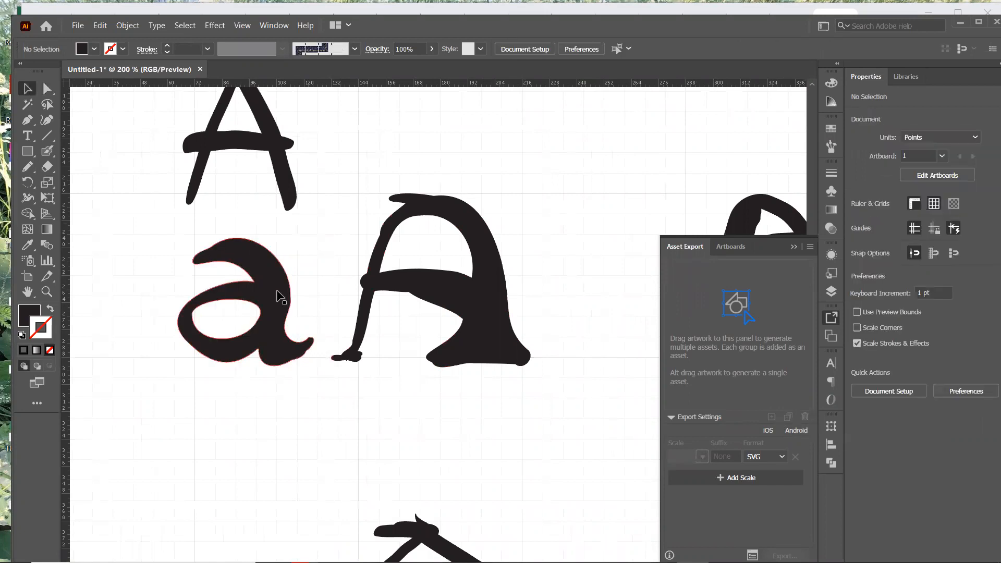
pyautogui.moveTo(280, 296); pyautogui.dragTo(735, 290)
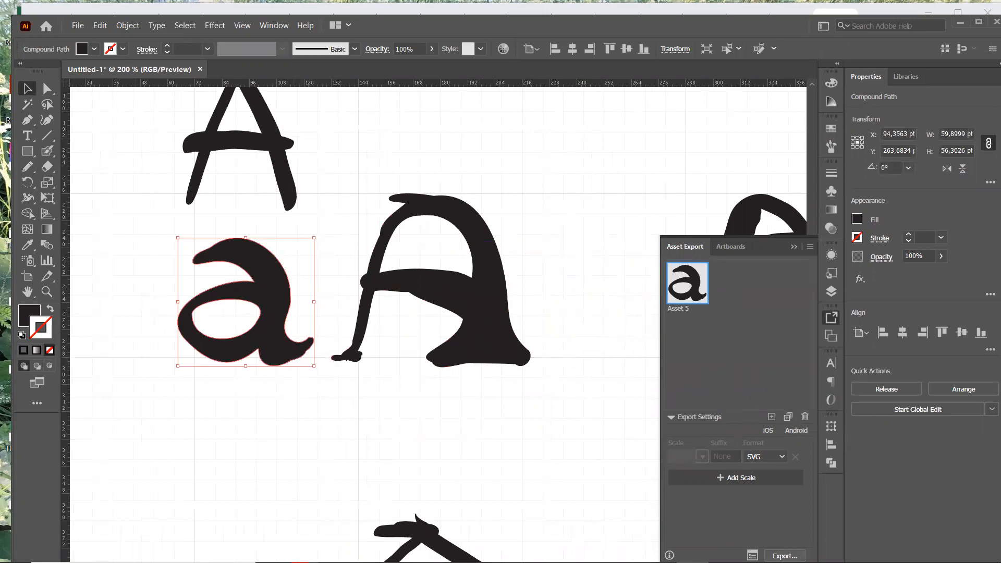
pyautogui.click(784, 555)
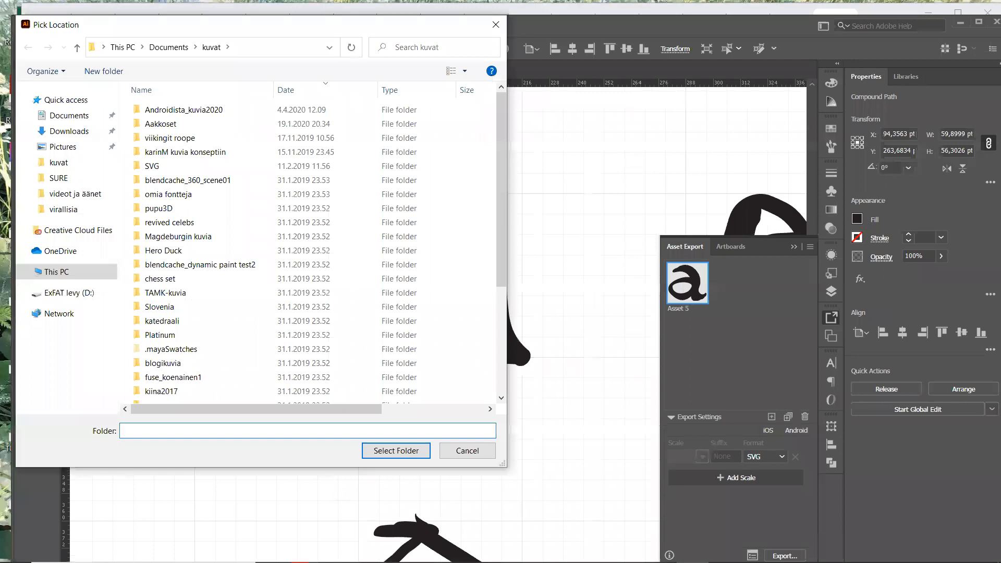
pyautogui.click(396, 450)
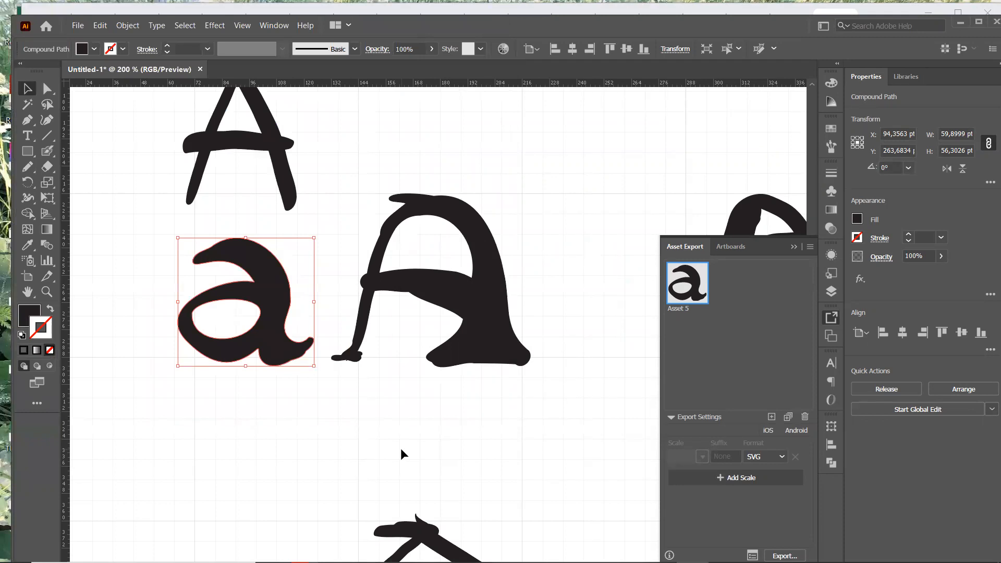
# Switch to the kuvat folder in File Explorer and rename the exported Asset 5 SVG as A_lowercase.
pyautogui.moveTo(292, 560)
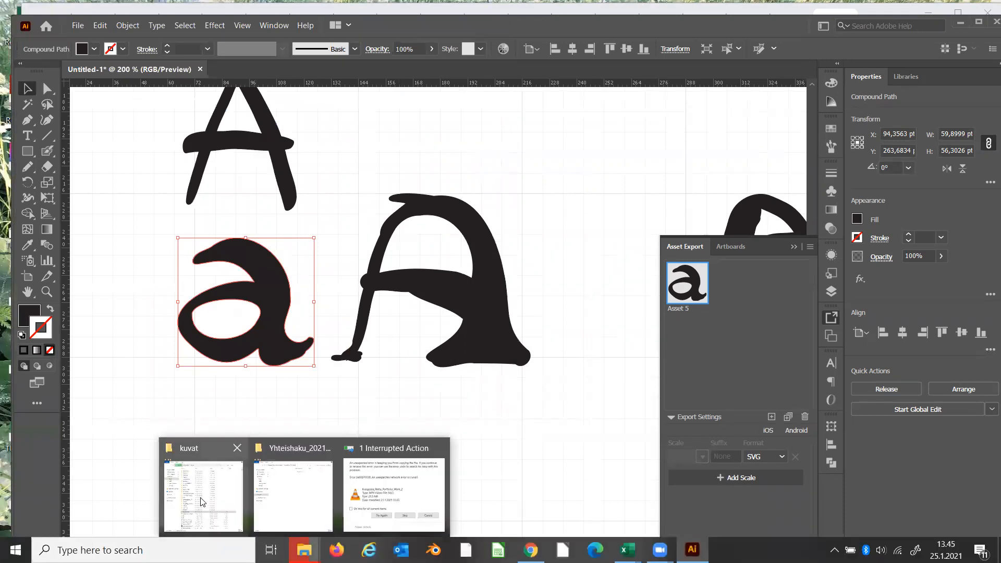
pyautogui.click(202, 502)
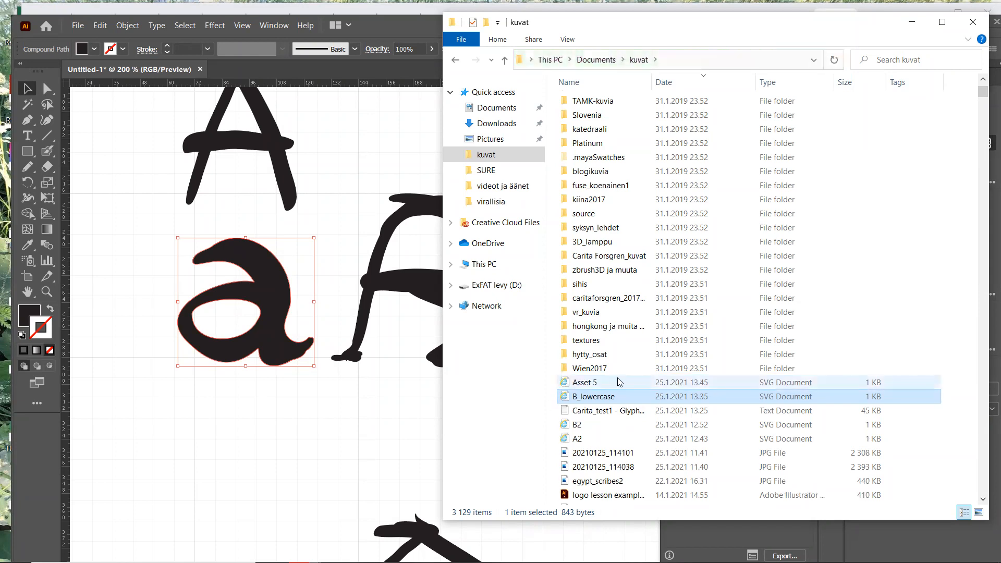
pyautogui.click(589, 384)
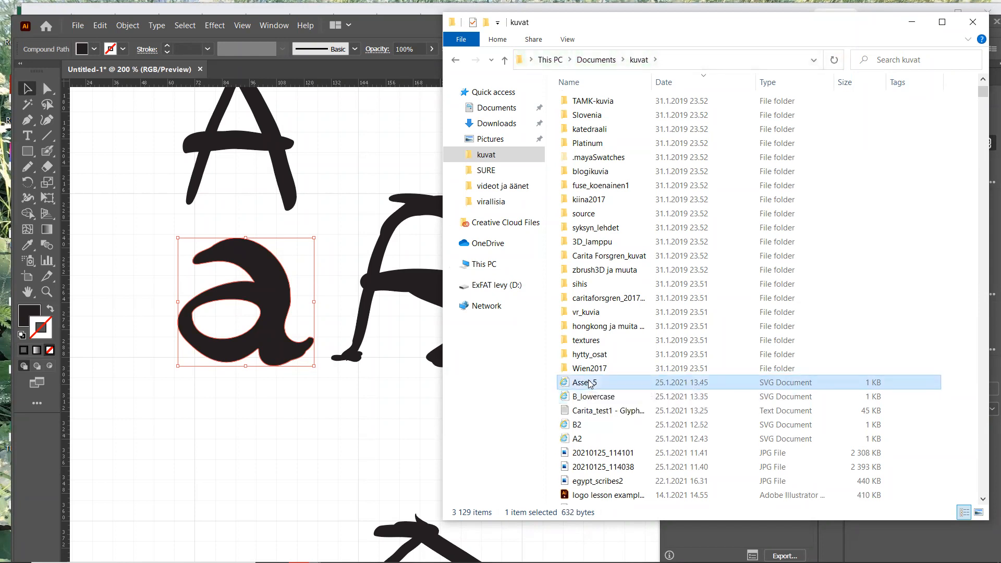
pyautogui.click(589, 383)
pyautogui.write('A_lower')
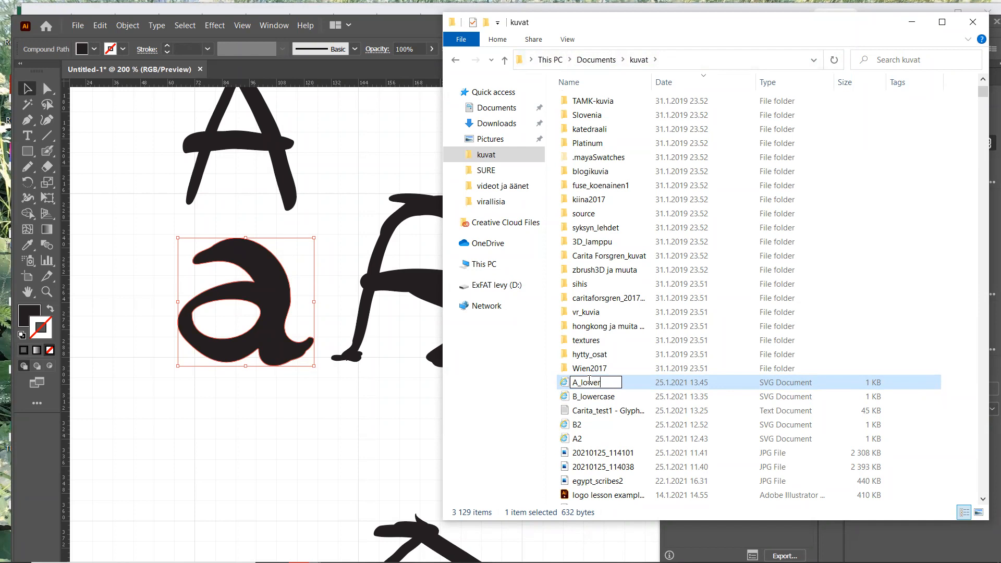
pyautogui.write('case')
pyautogui.press('Return')
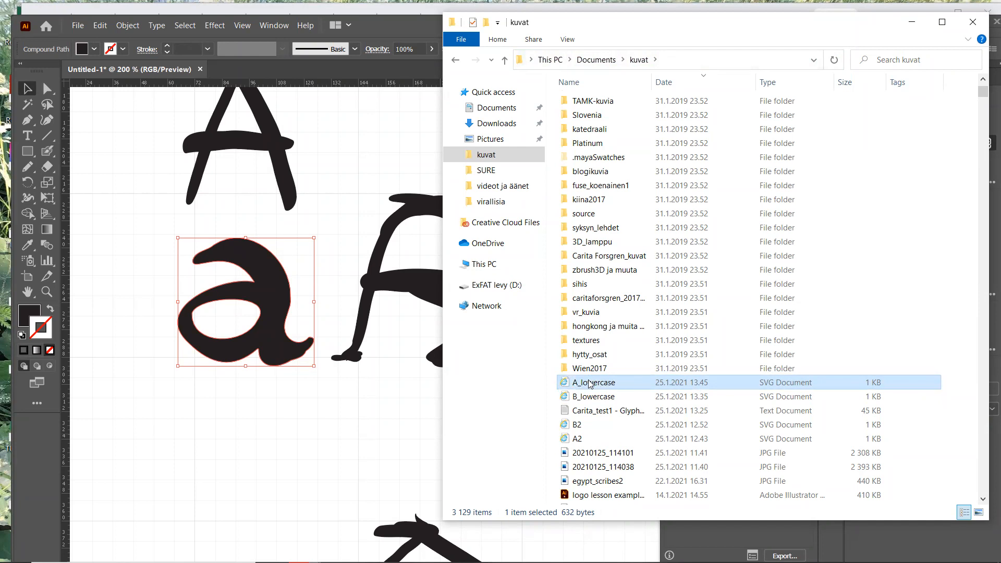
# Switch back to Glyphr Studio, open the SVG import page and clear the leftover SVG code of the b.
pyautogui.moveTo(506, 562)
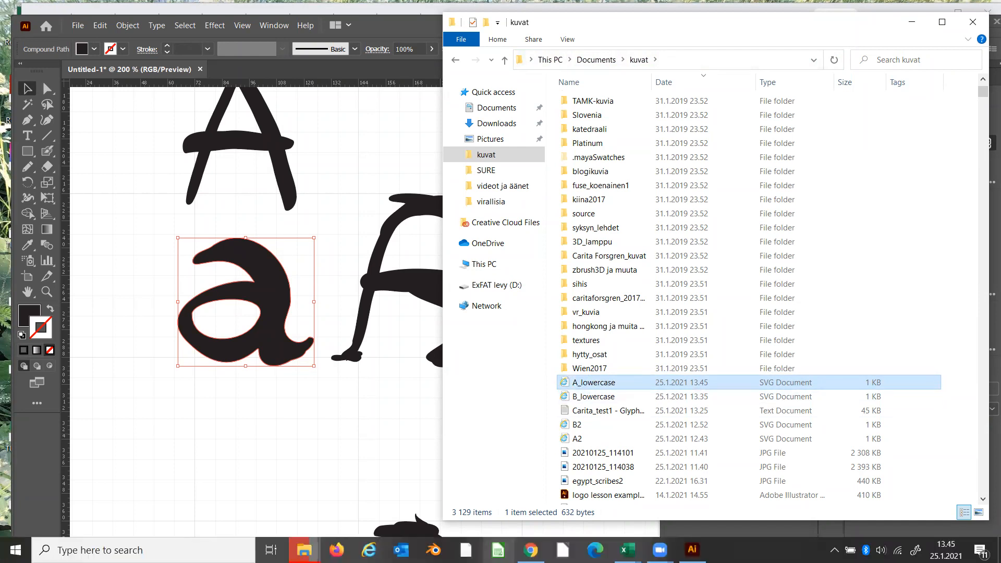
pyautogui.moveTo(530, 549)
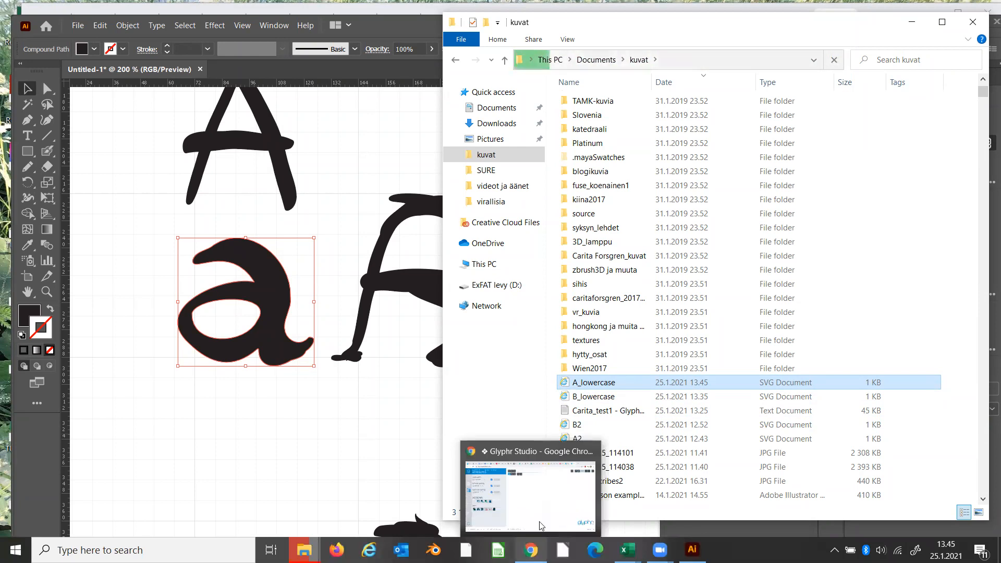
pyautogui.click(552, 501)
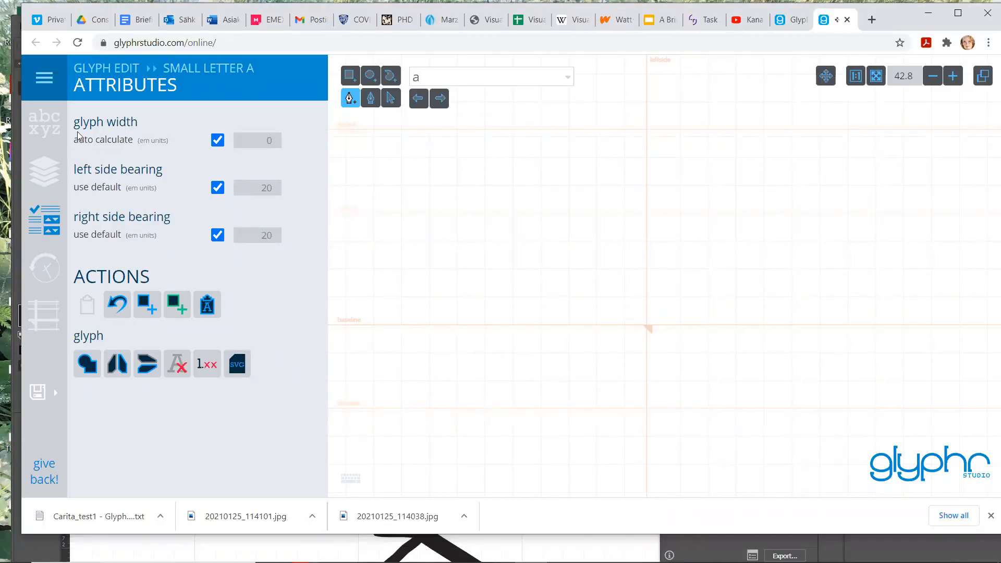
pyautogui.click(44, 82)
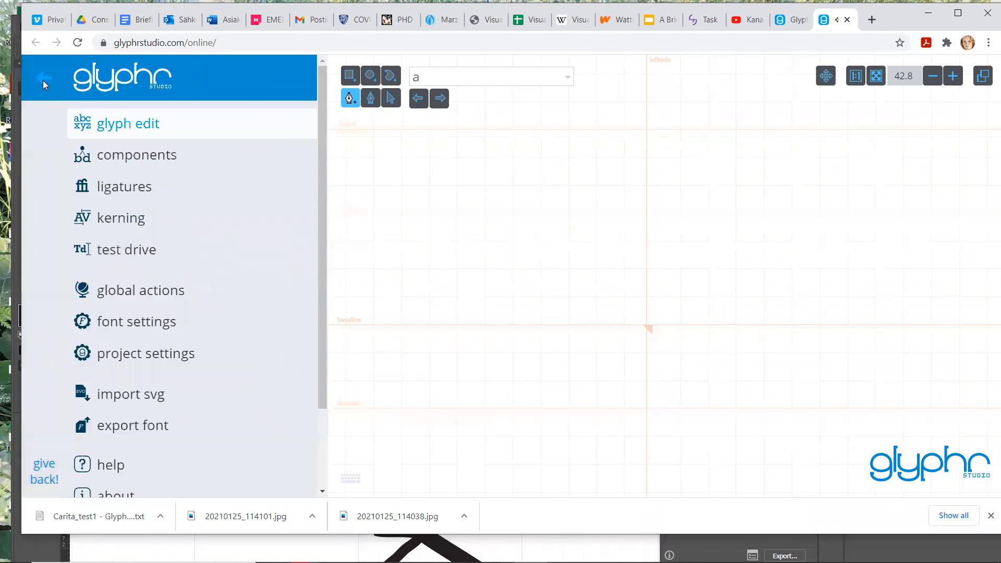
pyautogui.click(147, 399)
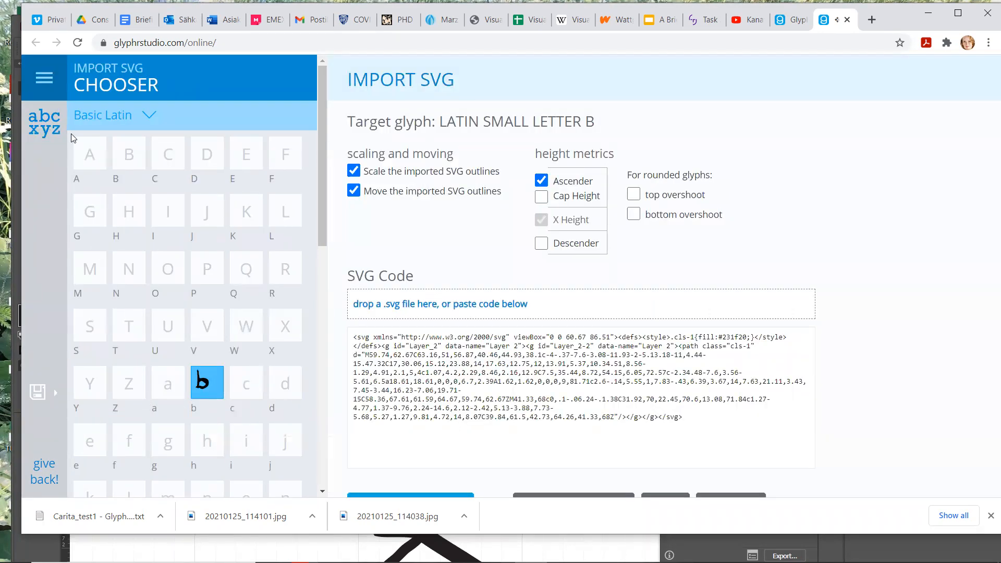
pyautogui.scroll(-2, 443, 219)
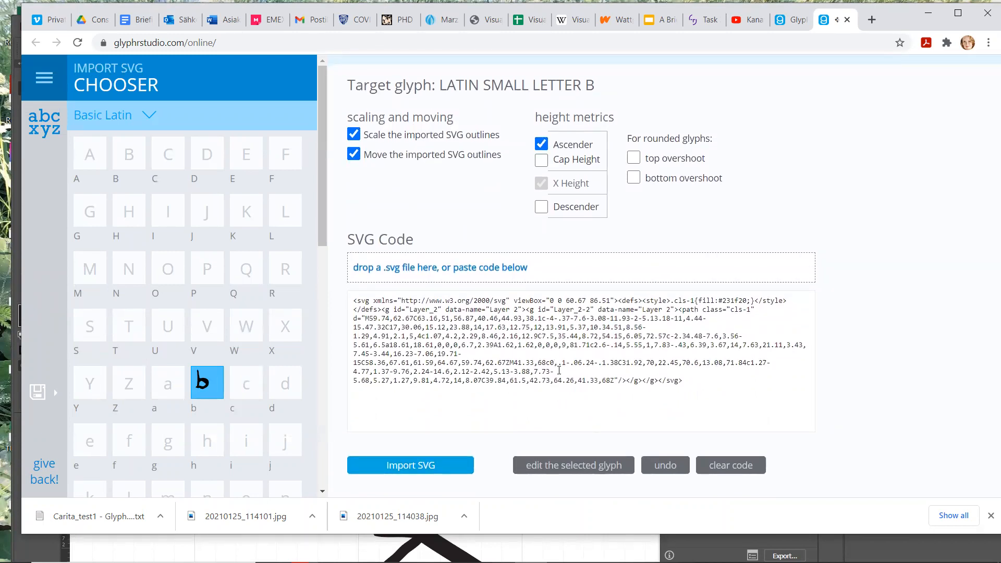
pyautogui.click(720, 471)
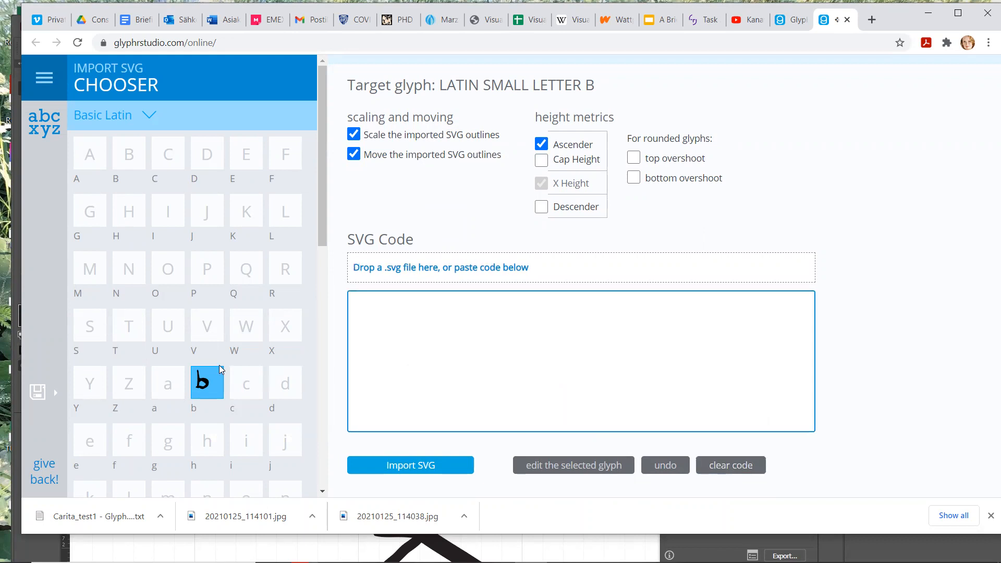
# Target the lowercase a, load A_lowercase.svg from the kuvat folder in File Explorer, and import it with the Ascender metric turned off.
pyautogui.click(169, 386)
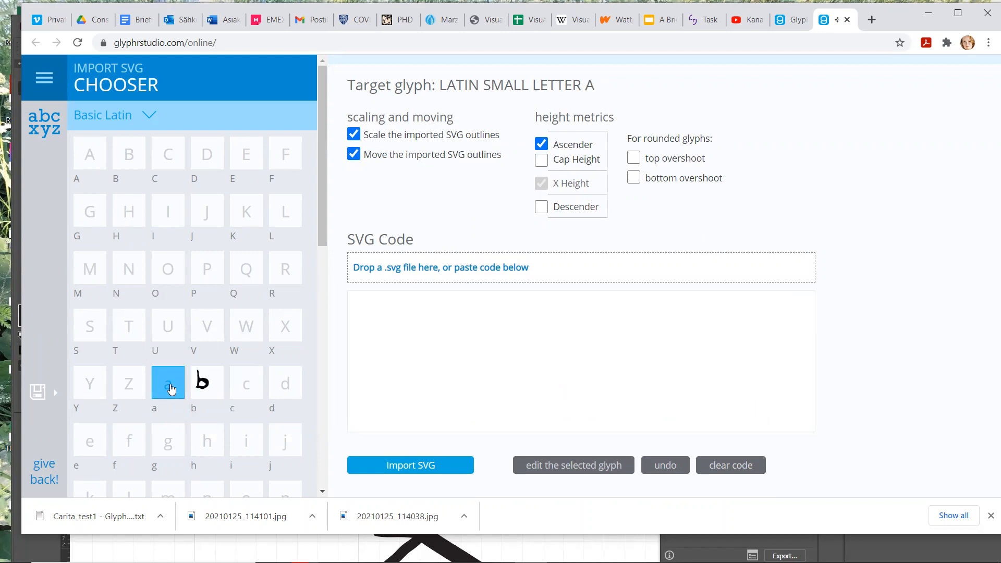
pyautogui.moveTo(180, 562)
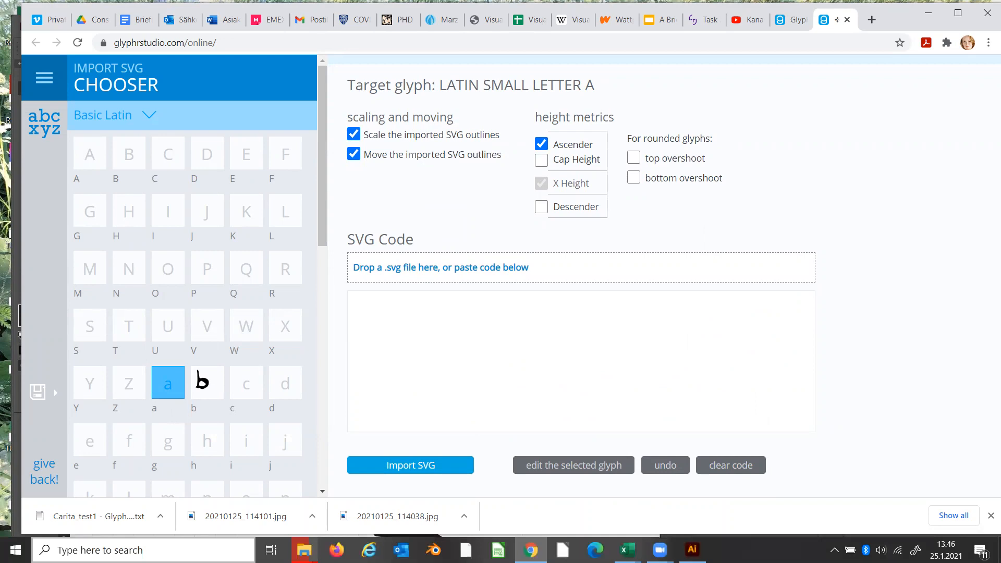
pyautogui.moveTo(304, 550)
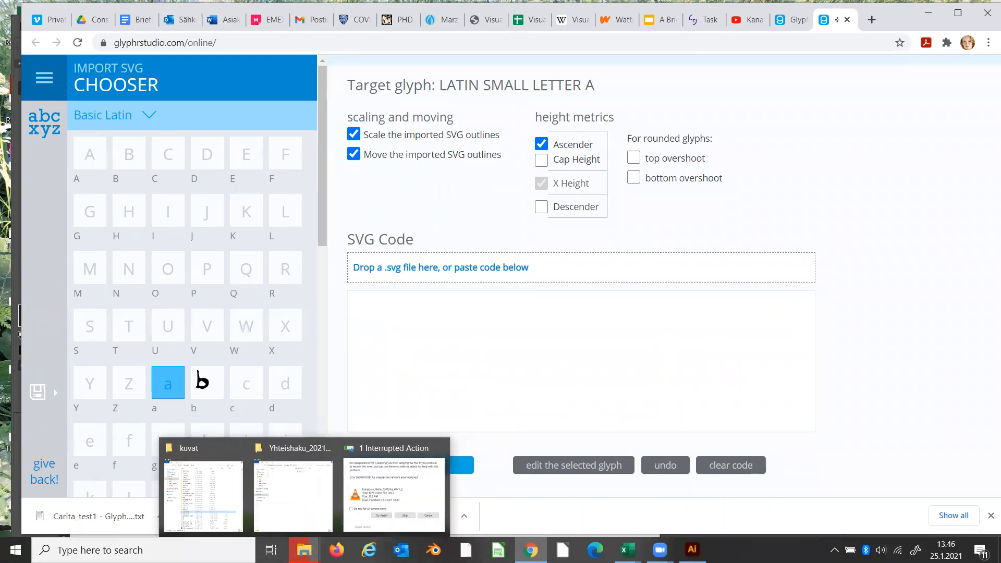
pyautogui.click(236, 508)
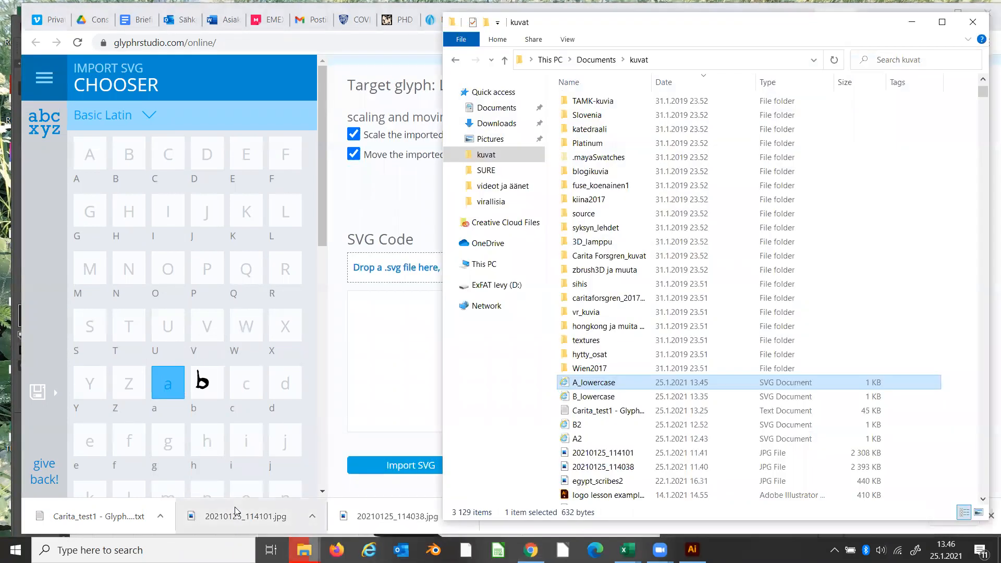
pyautogui.moveTo(565, 384); pyautogui.dragTo(383, 266)
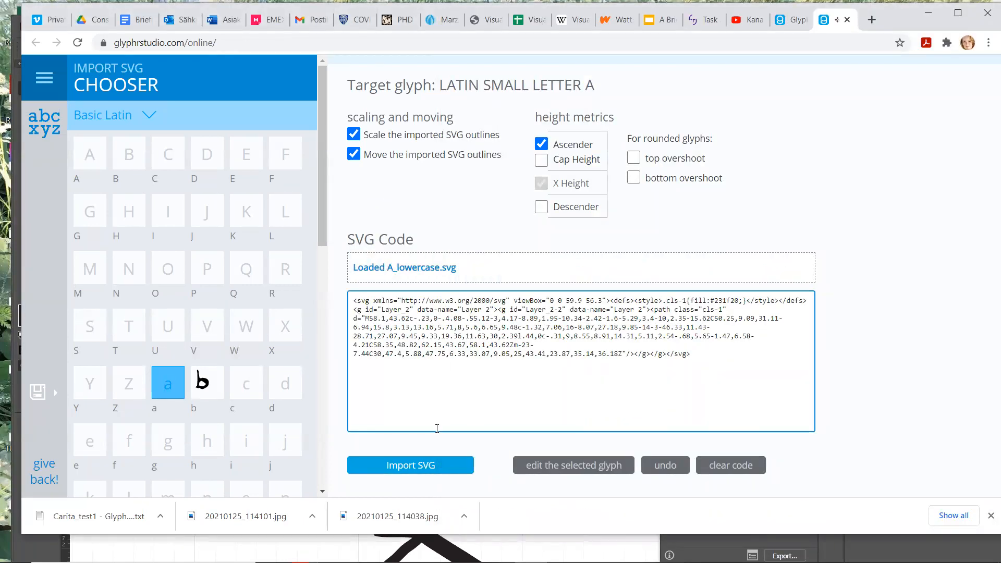
pyautogui.click(541, 147)
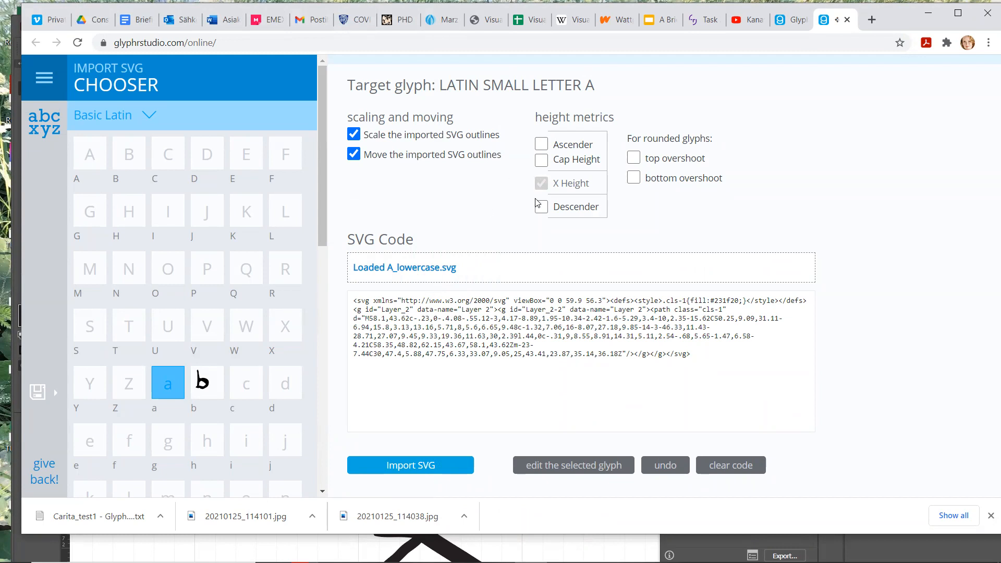
pyautogui.click(398, 466)
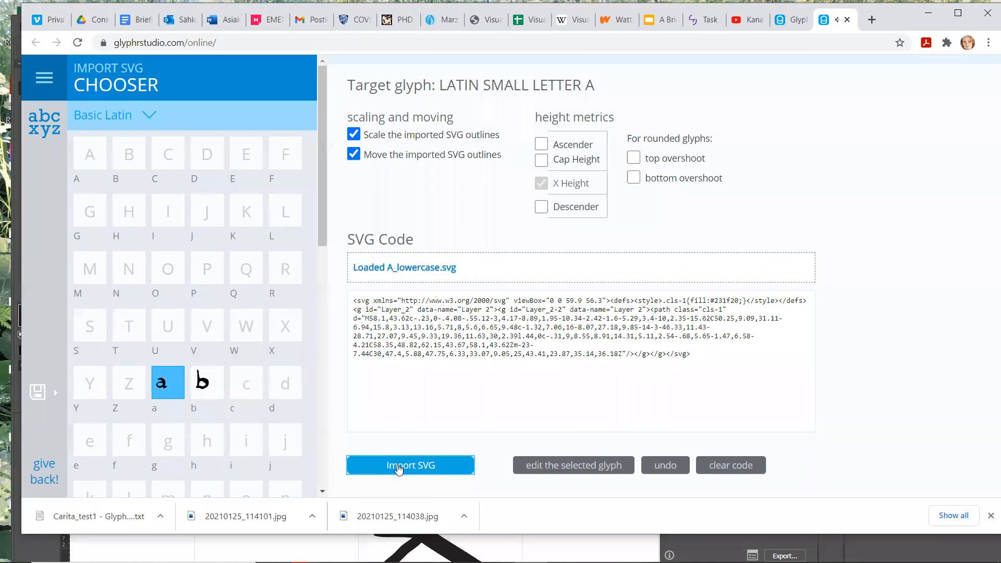
# Open the imported lowercase a in glyph edit and check its shape attributes, glyph width and side bearings.
pyautogui.click(551, 468)
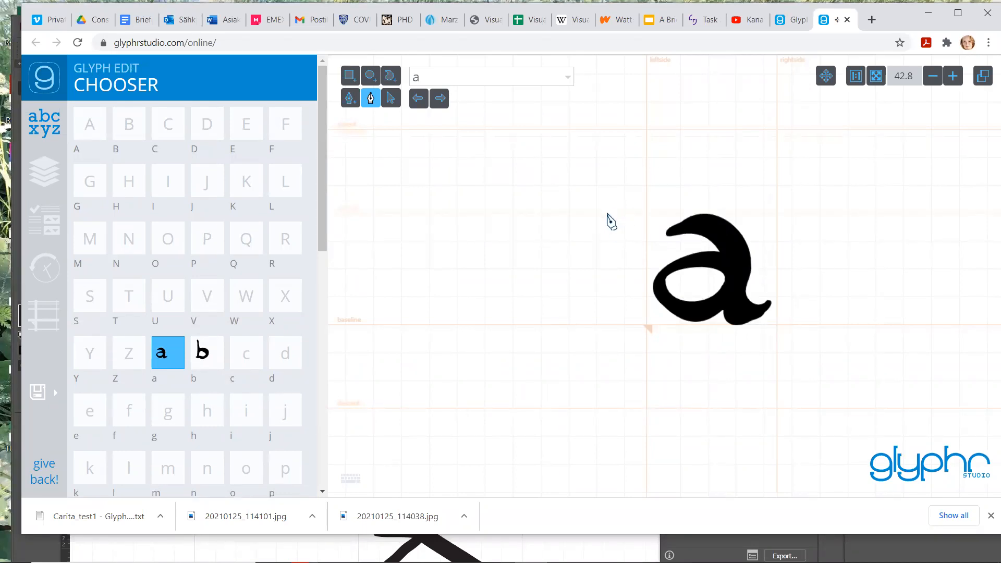
pyautogui.click(394, 102)
pyautogui.click(736, 271)
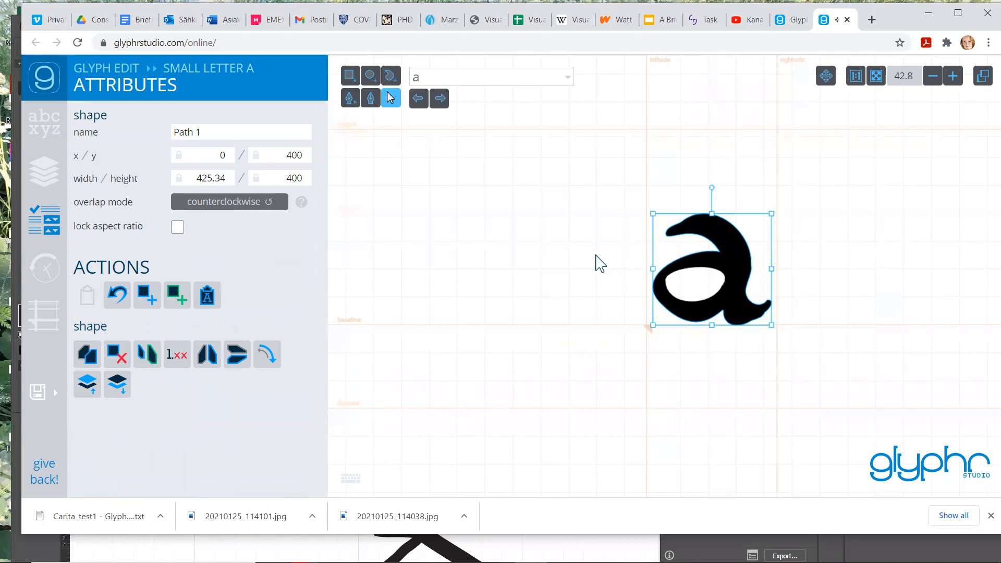
pyautogui.click(557, 266)
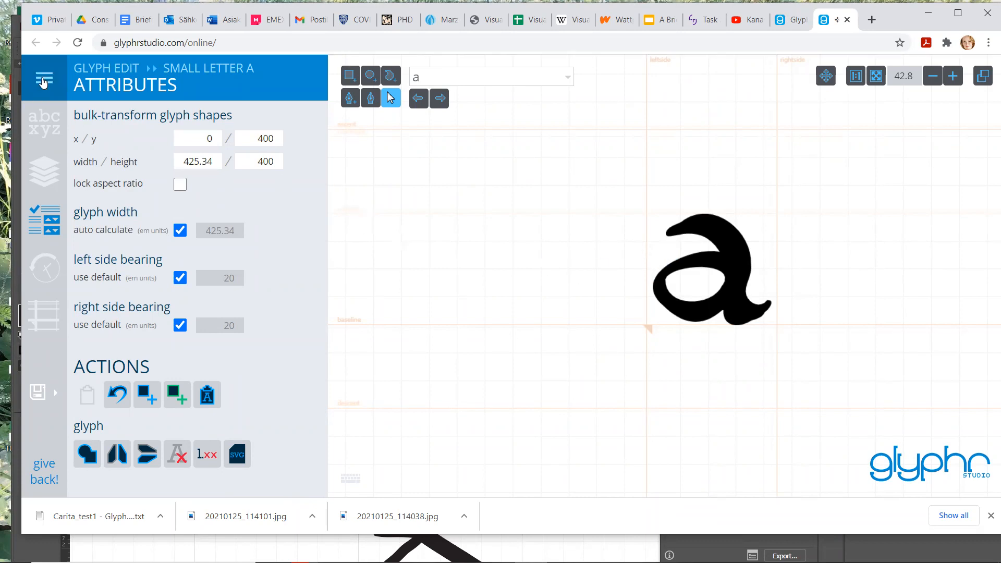
# Go to the test drive and replace the sample text with "abba baba babba aab baa baab aabaa".
pyautogui.click(42, 77)
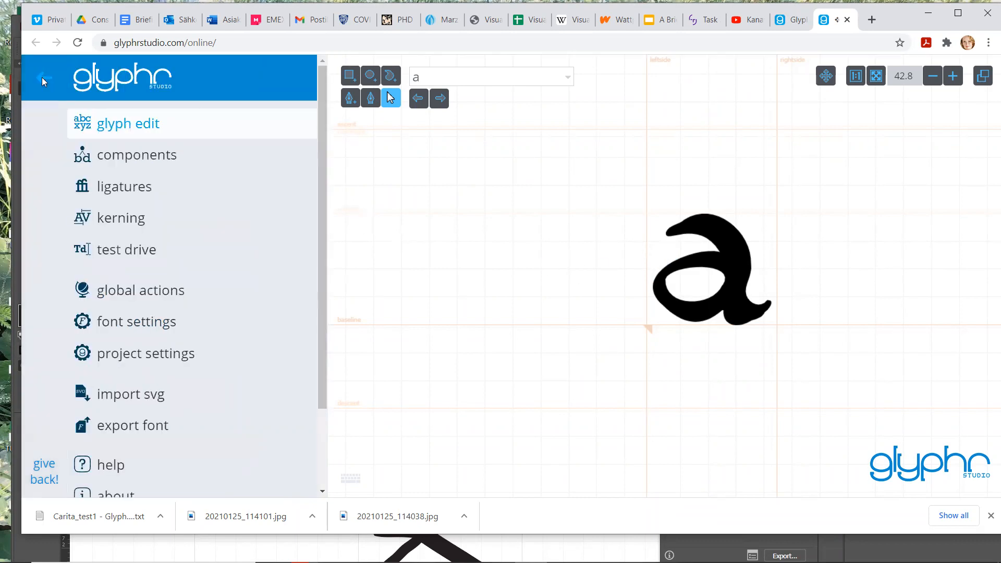
pyautogui.click(104, 261)
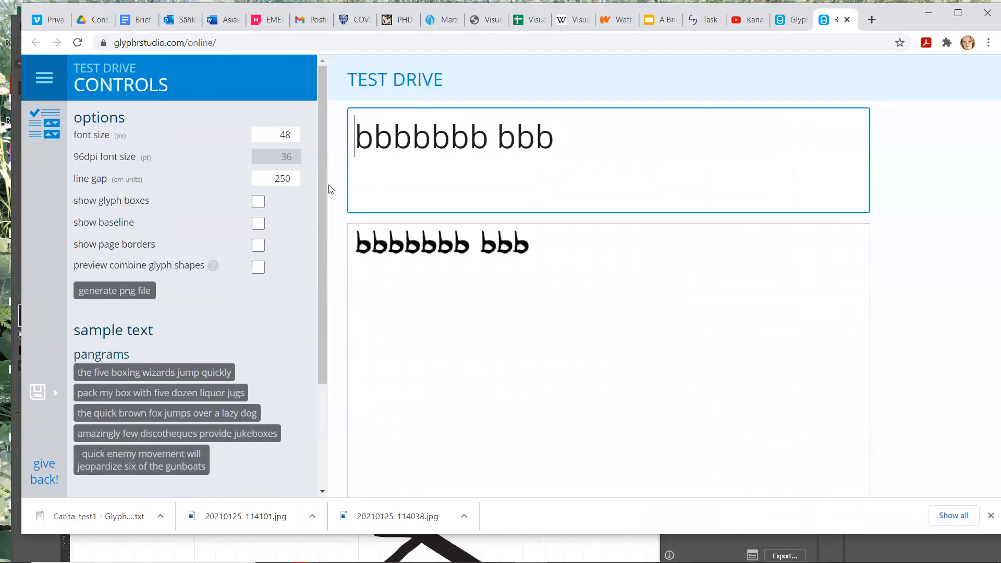
pyautogui.moveTo(551, 137); pyautogui.dragTo(358, 139)
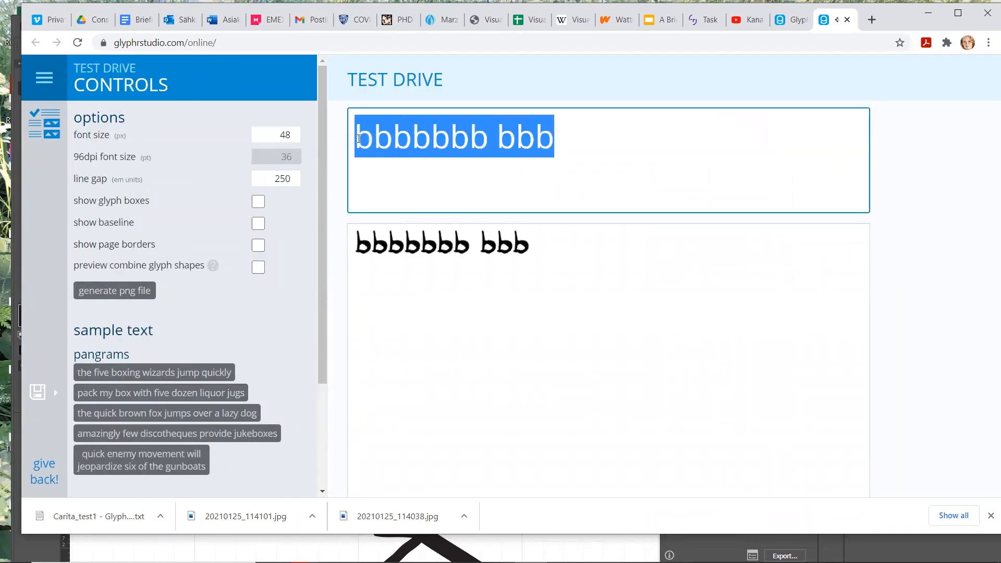
pyautogui.press('BackSpace')
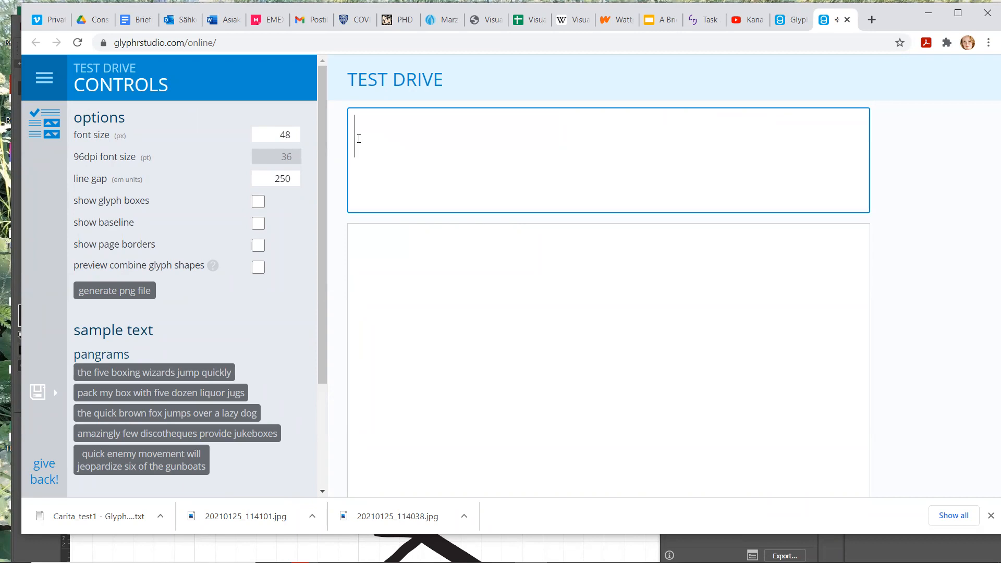
pyautogui.write('abba ')
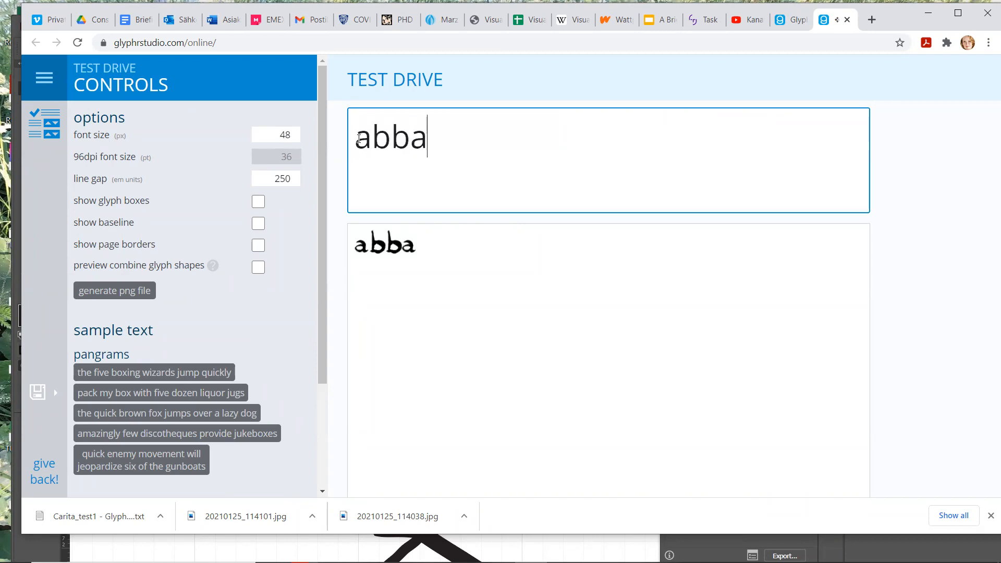
pyautogui.write('baba')
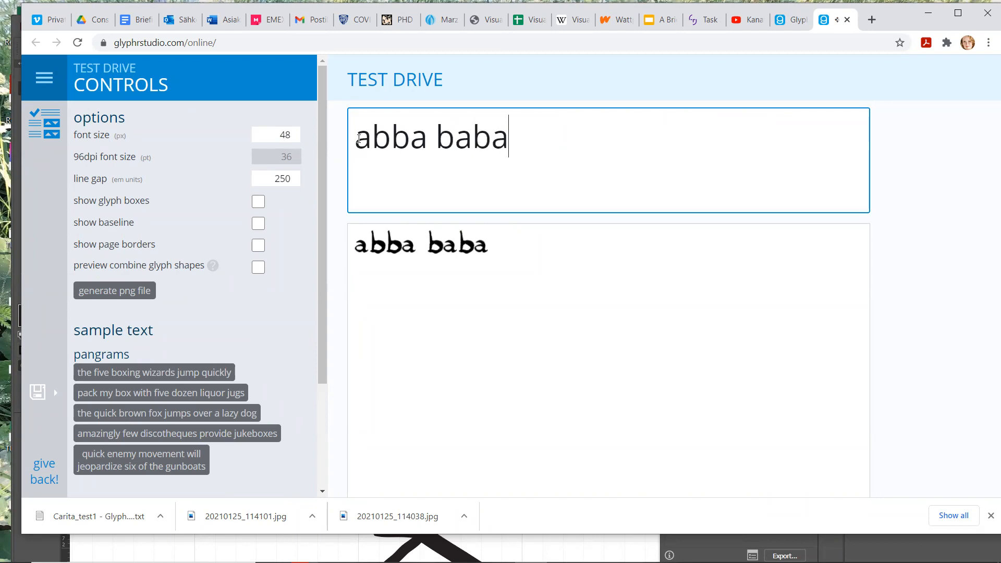
pyautogui.write(' babba')
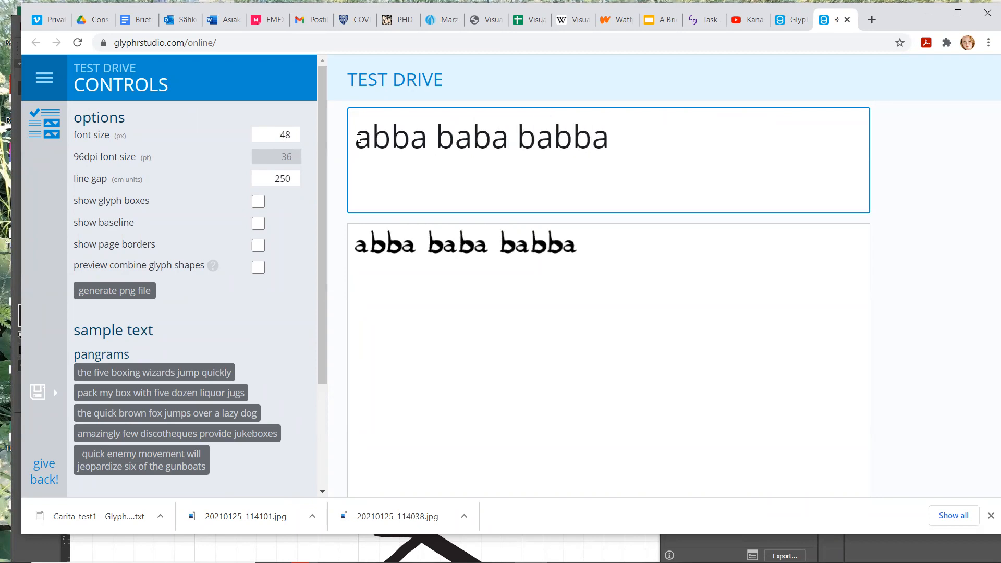
pyautogui.write(' aa')
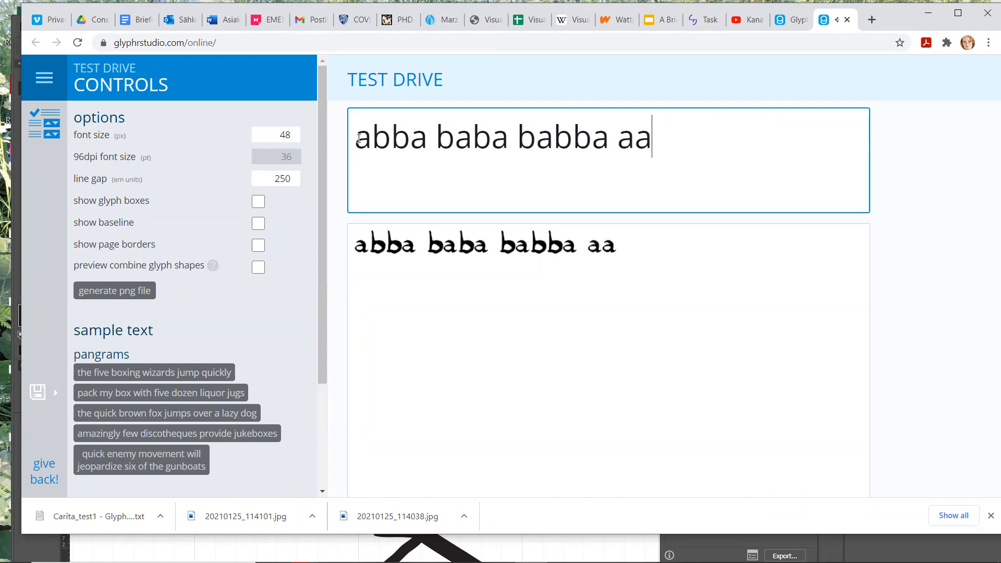
pyautogui.write('b baa')
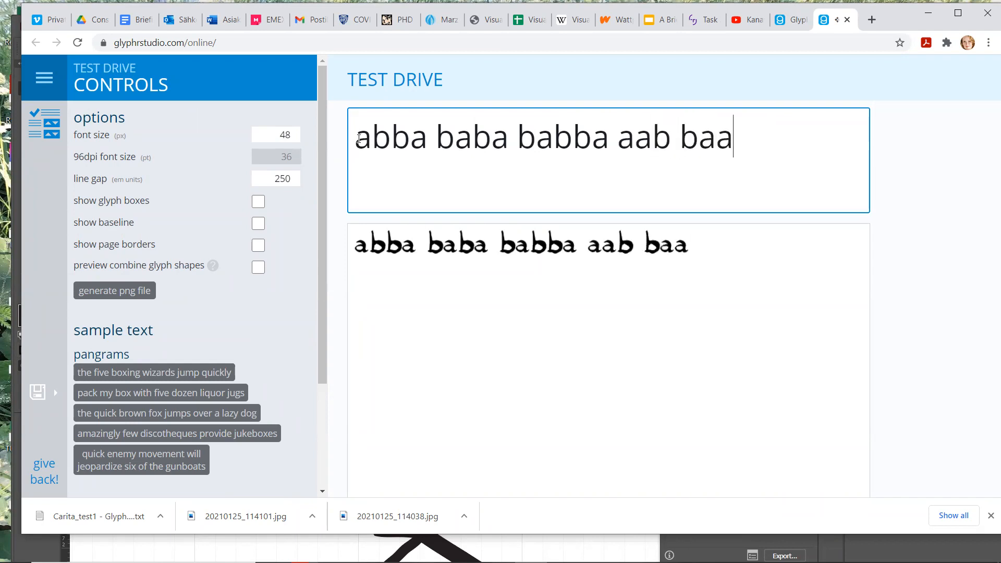
pyautogui.write(' baab')
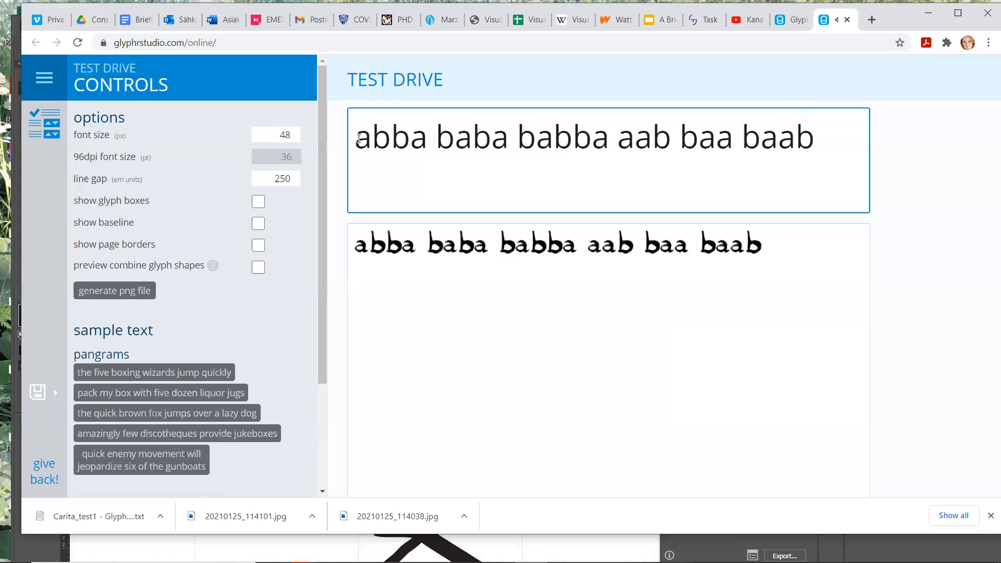
pyautogui.write(' aabaa')
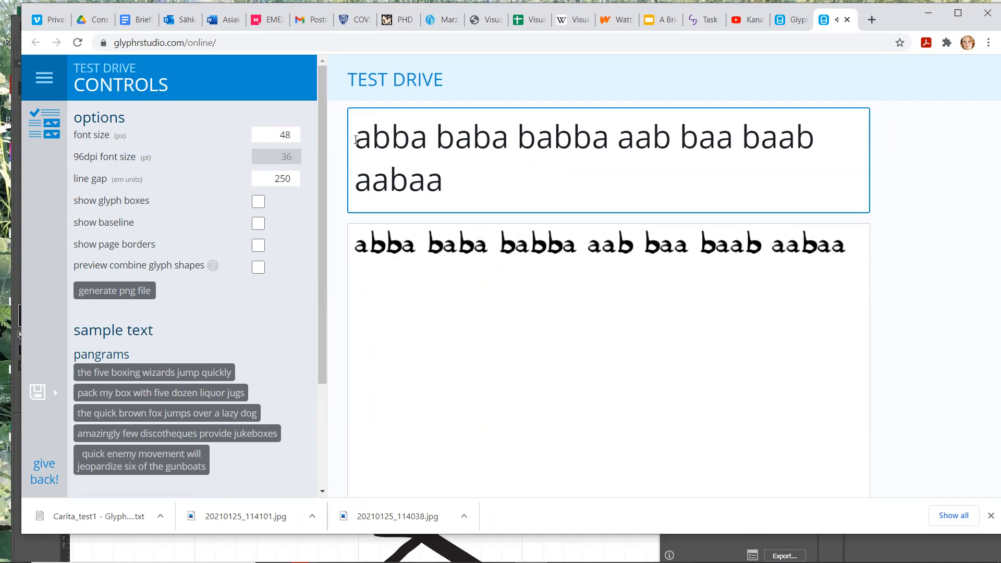
# Examine the spacing between the a and b letters in the rendered test text up close.
pyautogui.scroll(4, 474, 288)
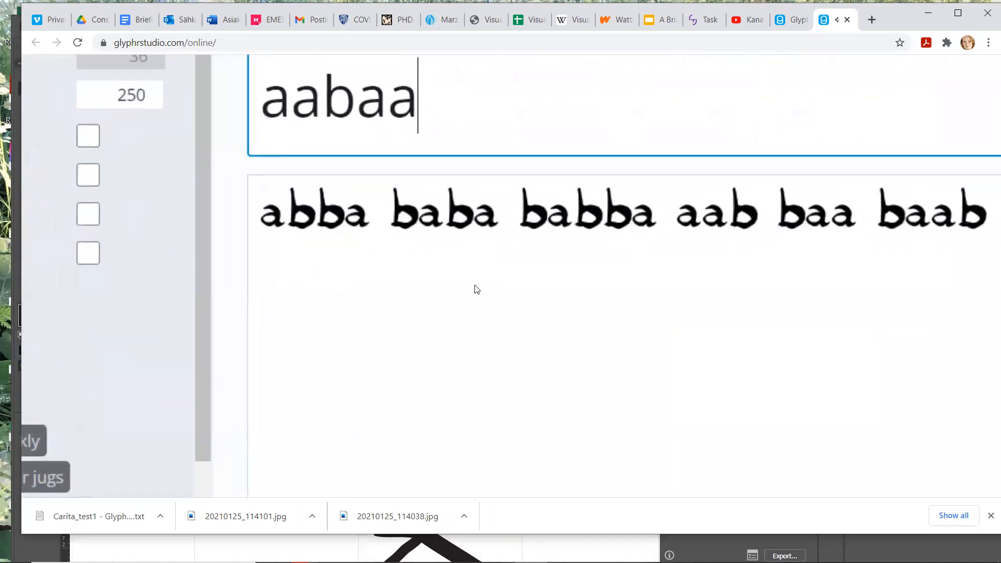
pyautogui.scroll(1, 474, 288)
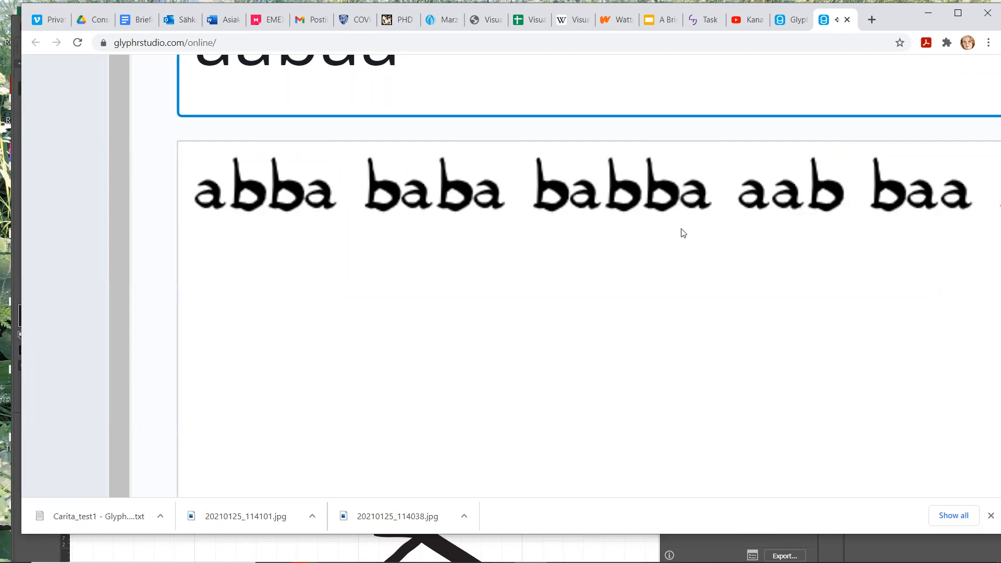
pyautogui.hotkey('ctrl', '-')
pyautogui.hotkey('ctrl', '-')
pyautogui.hotkey('ctrl', '-')
pyautogui.hotkey('ctrl', '-')
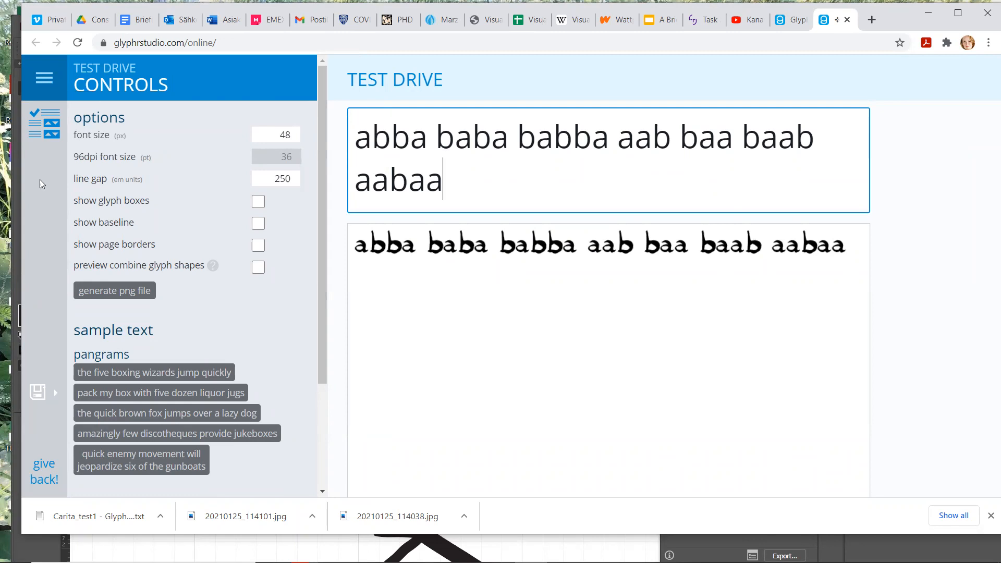
pyautogui.click(59, 399)
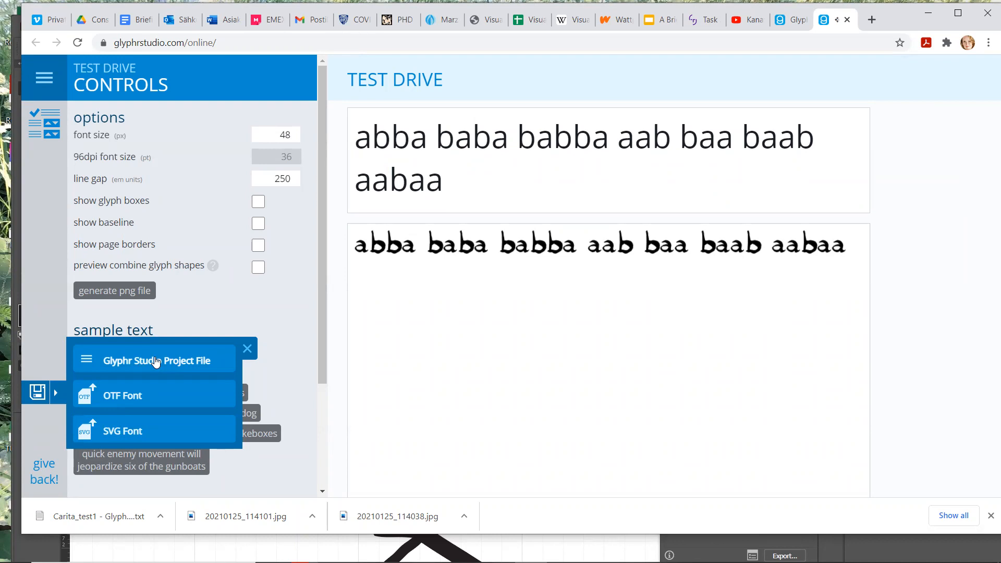
pyautogui.click(156, 360)
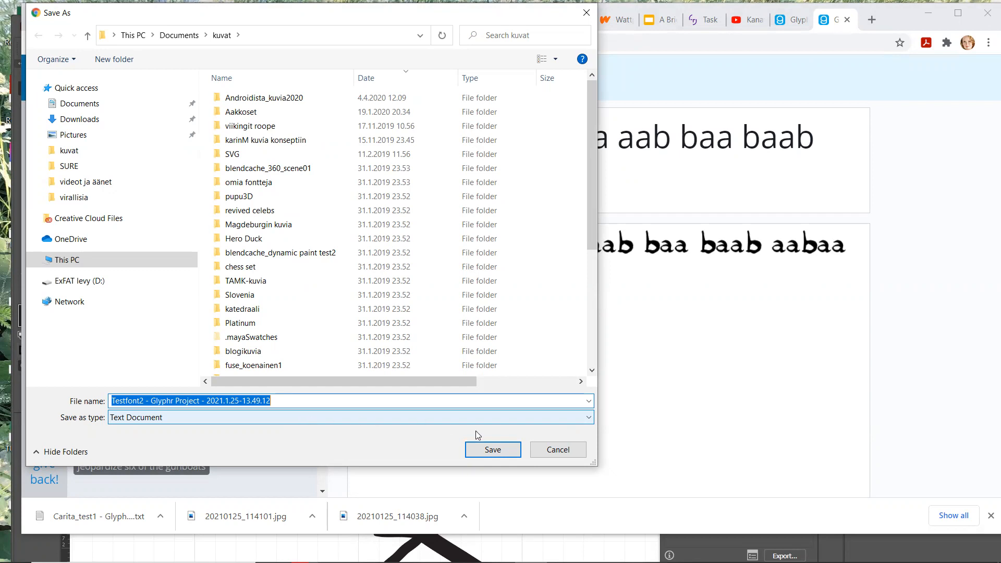
pyautogui.click(572, 450)
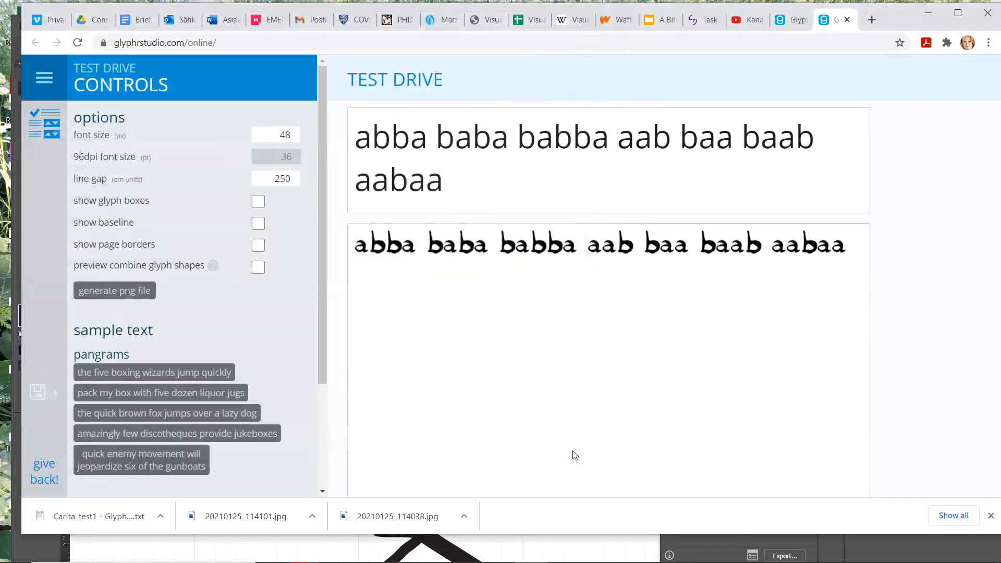
# Look through the global actions, including the diacritical glyph generators, and the project settings down to the export options.
pyautogui.click(44, 79)
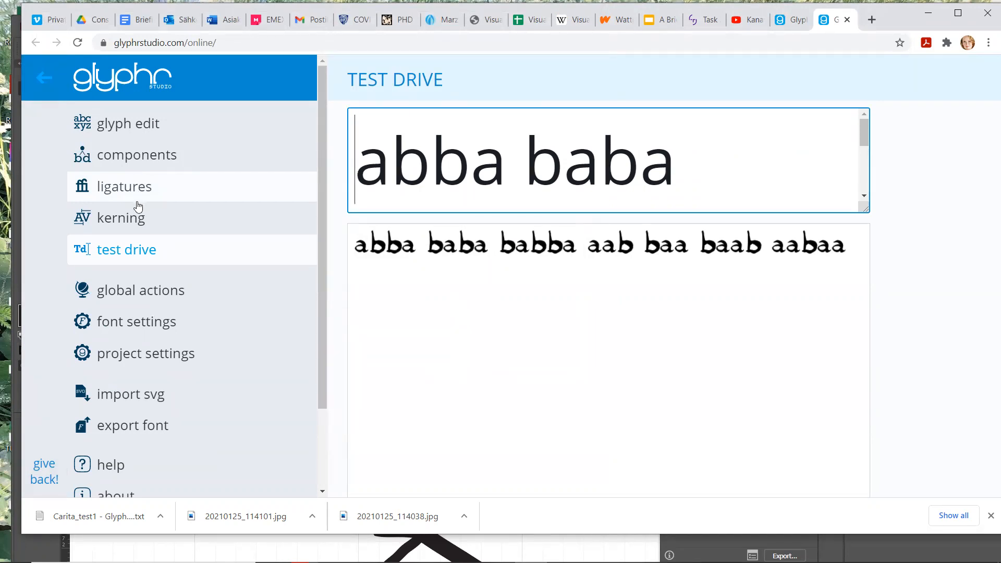
pyautogui.click(172, 294)
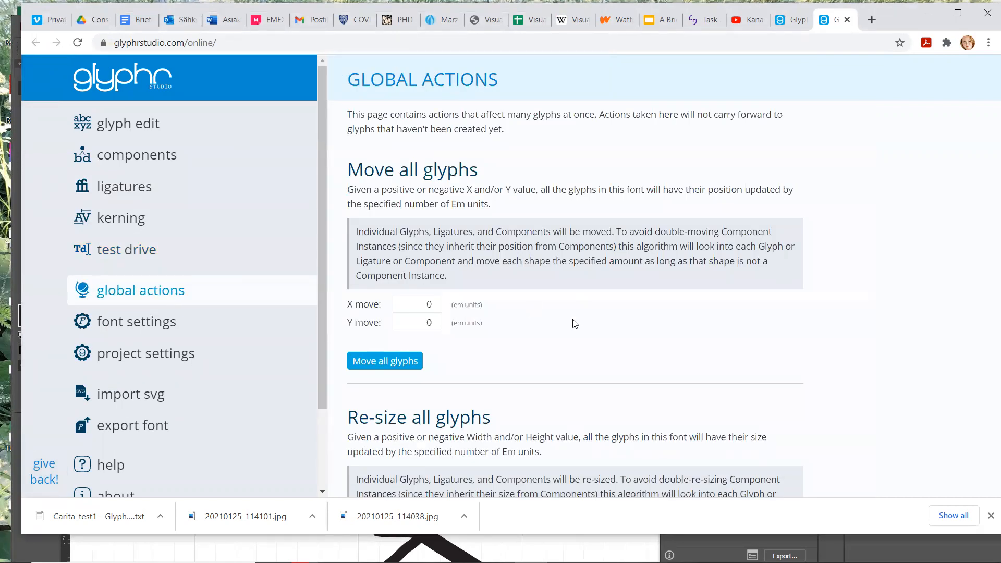
pyautogui.scroll(-15, 573, 324)
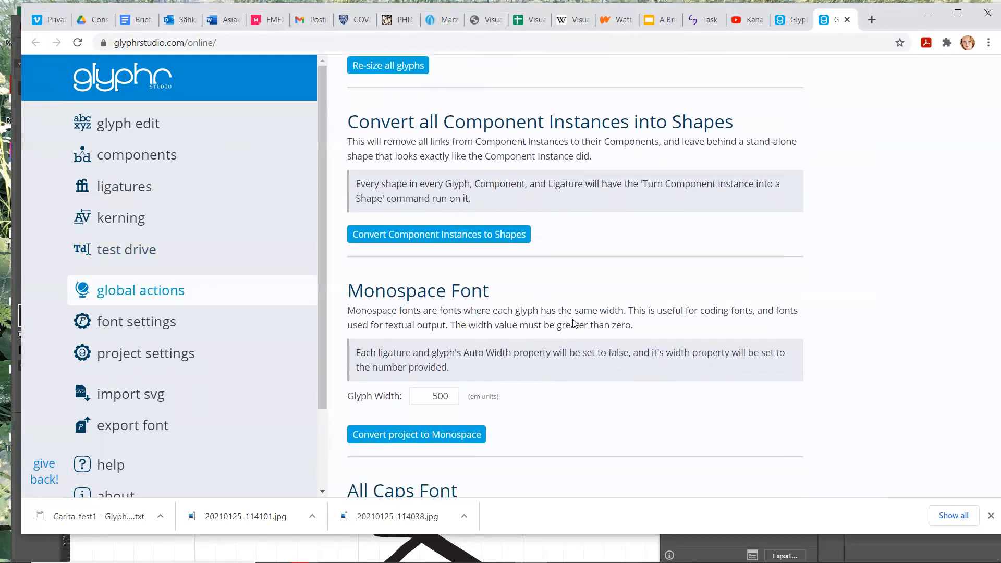
pyautogui.scroll(-15, 574, 324)
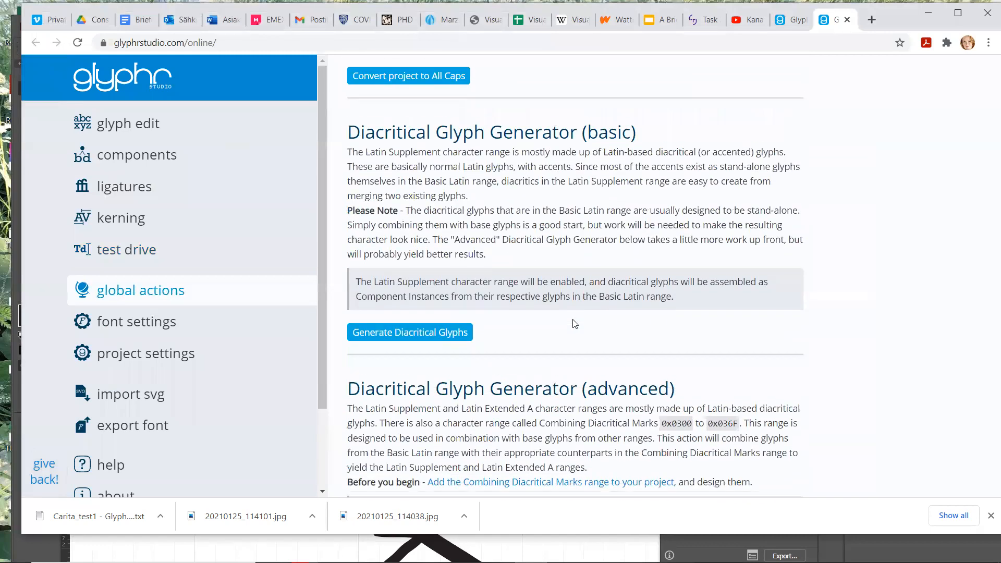
pyautogui.scroll(-3, 574, 324)
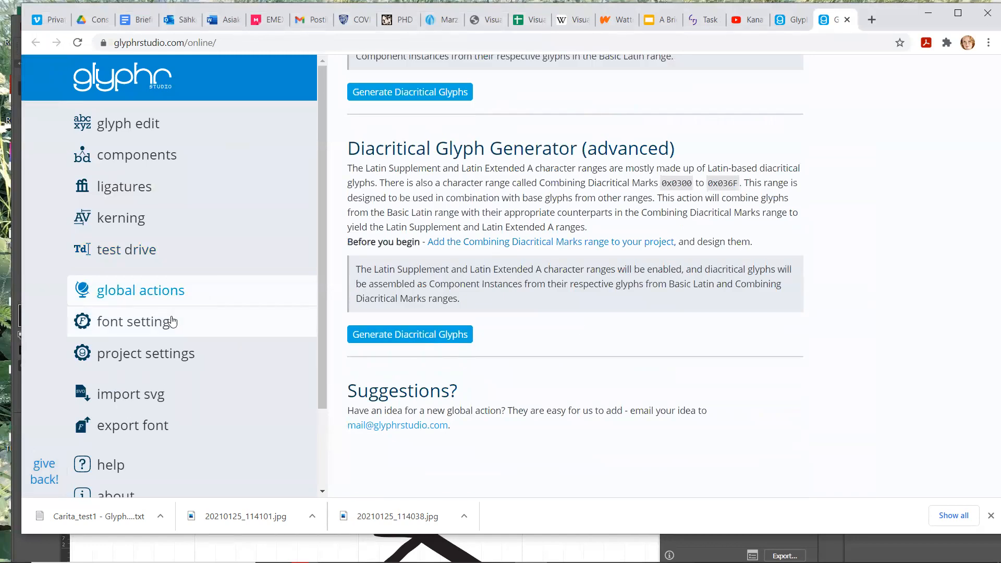
pyautogui.click(173, 354)
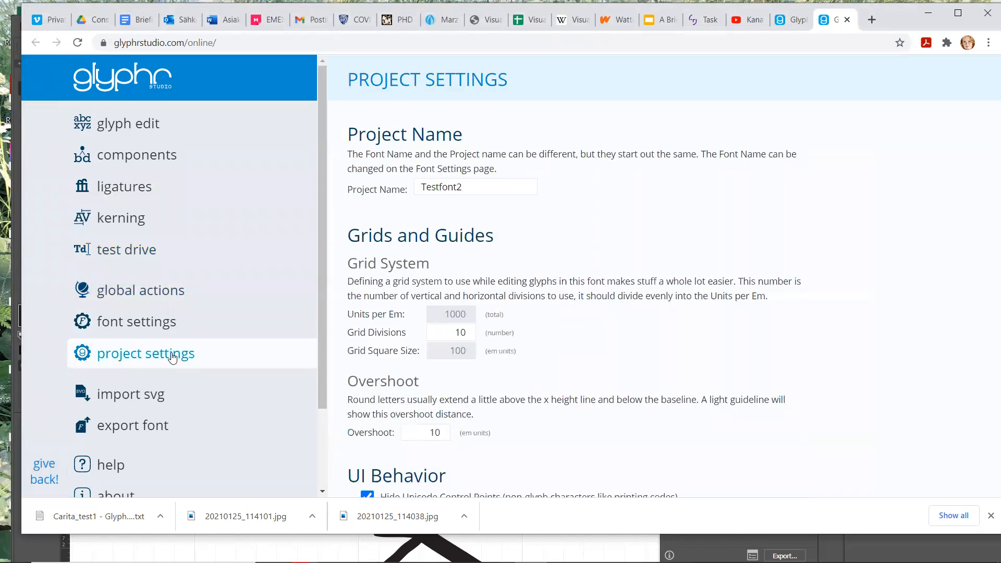
pyautogui.scroll(-8, 713, 301)
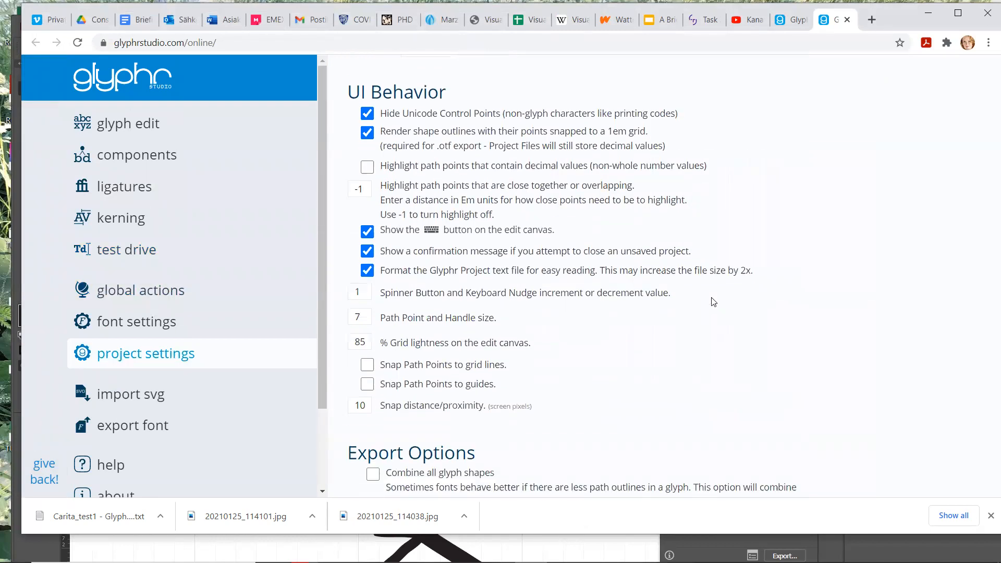
pyautogui.scroll(-2, 713, 301)
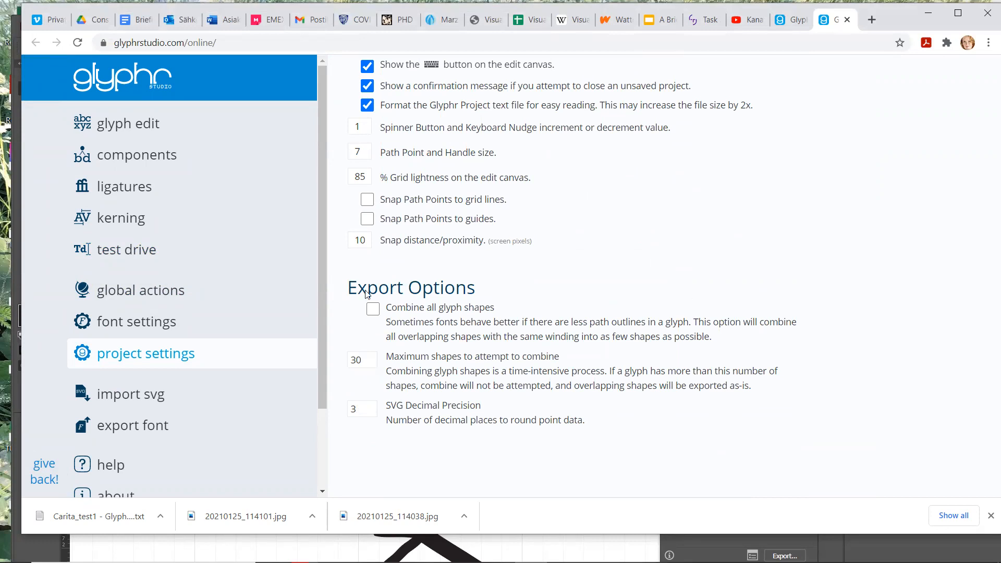
# Open the font settings and enable the Latin Supplement range among the standard glyph ranges.
pyautogui.click(241, 329)
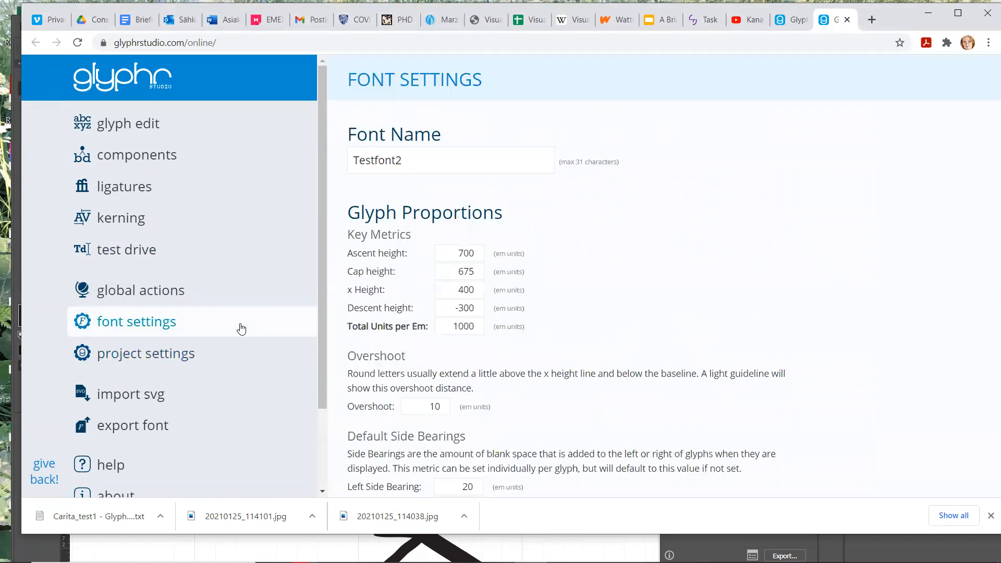
pyautogui.scroll(-8, 616, 288)
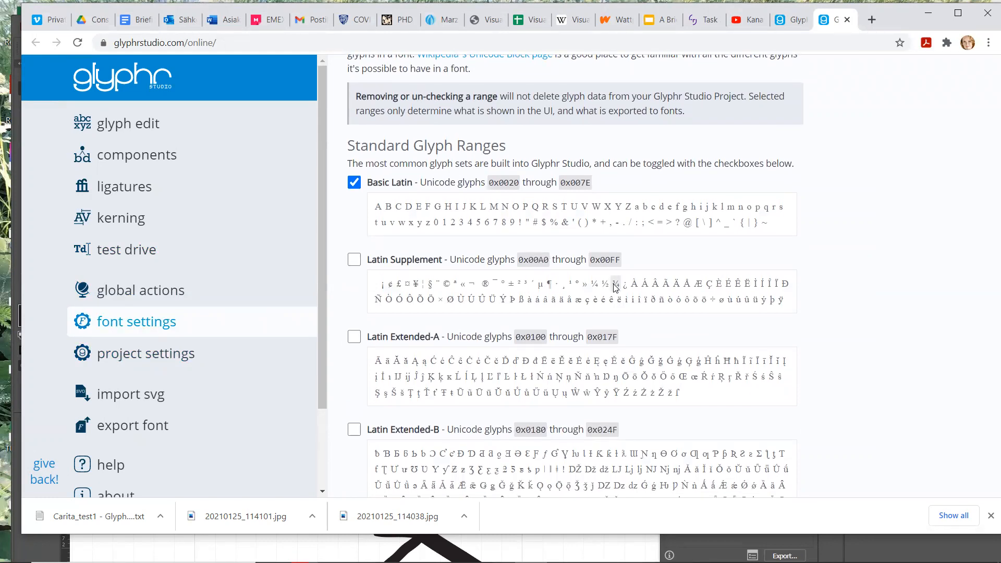
pyautogui.scroll(-2, 615, 289)
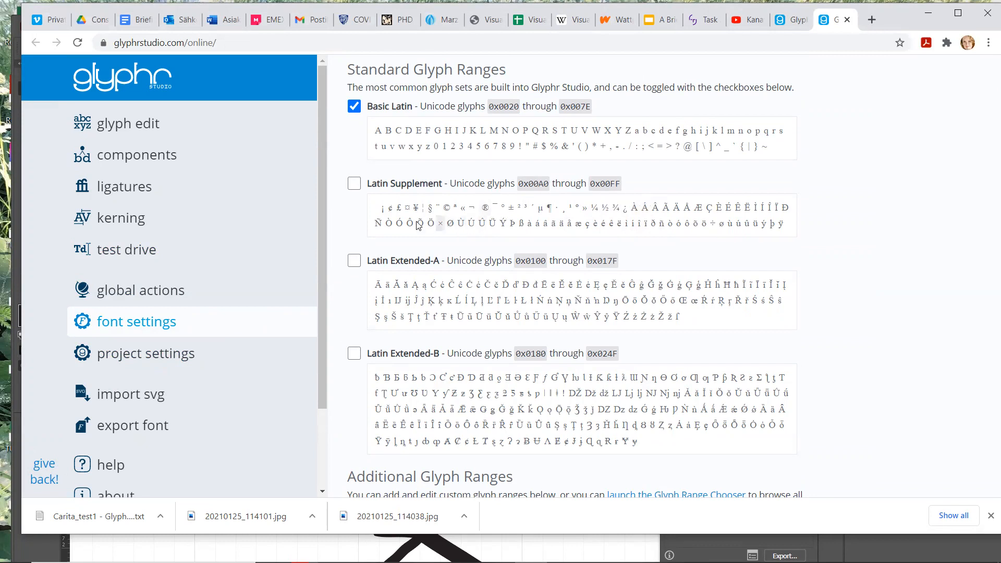
pyautogui.moveTo(377, 205)
pyautogui.click(354, 187)
# Look through the remaining font settings, from the additional glyph ranges to the font metadata and SVG properties.
pyautogui.scroll(-4, 354, 186)
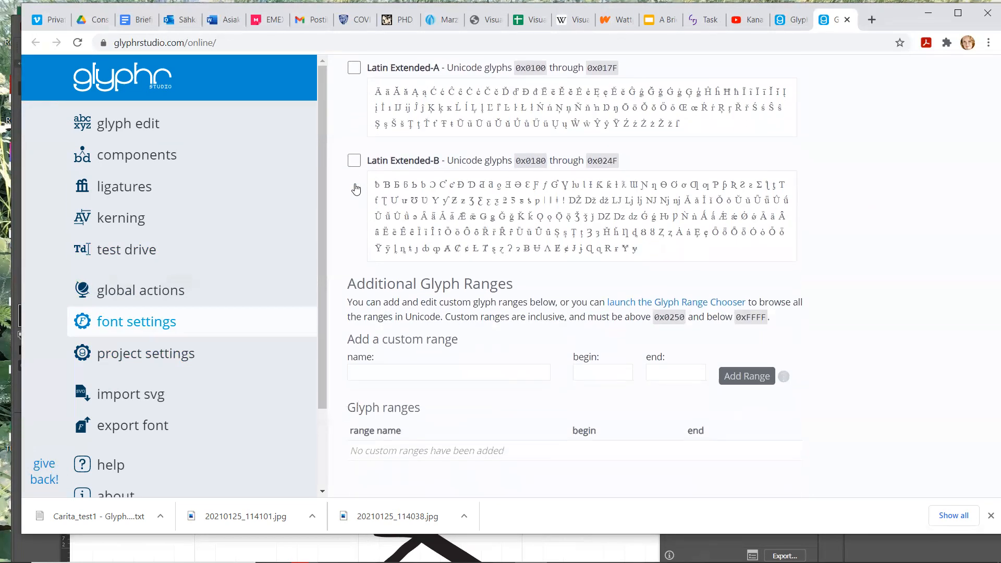
pyautogui.scroll(-6, 354, 187)
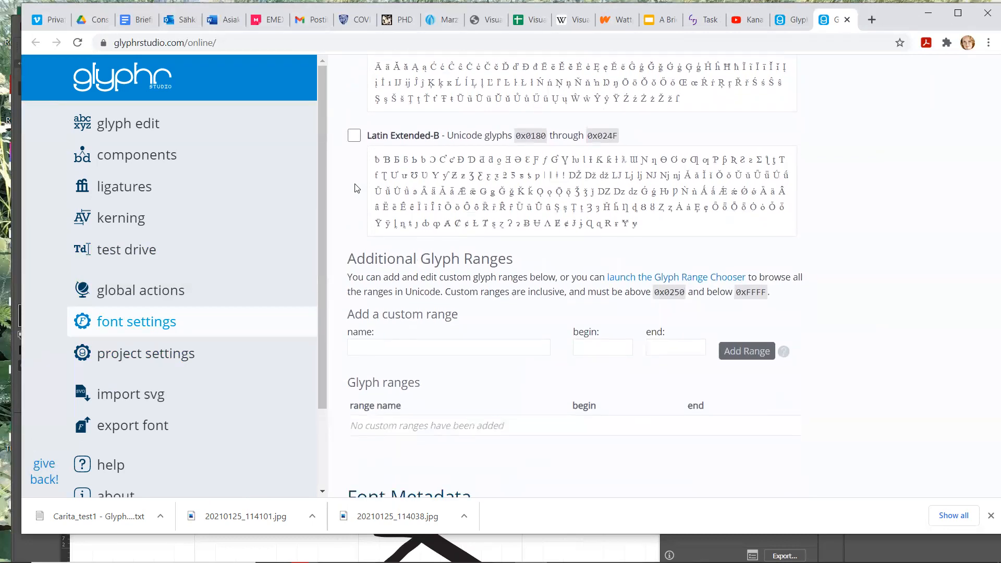
pyautogui.scroll(-15, 355, 188)
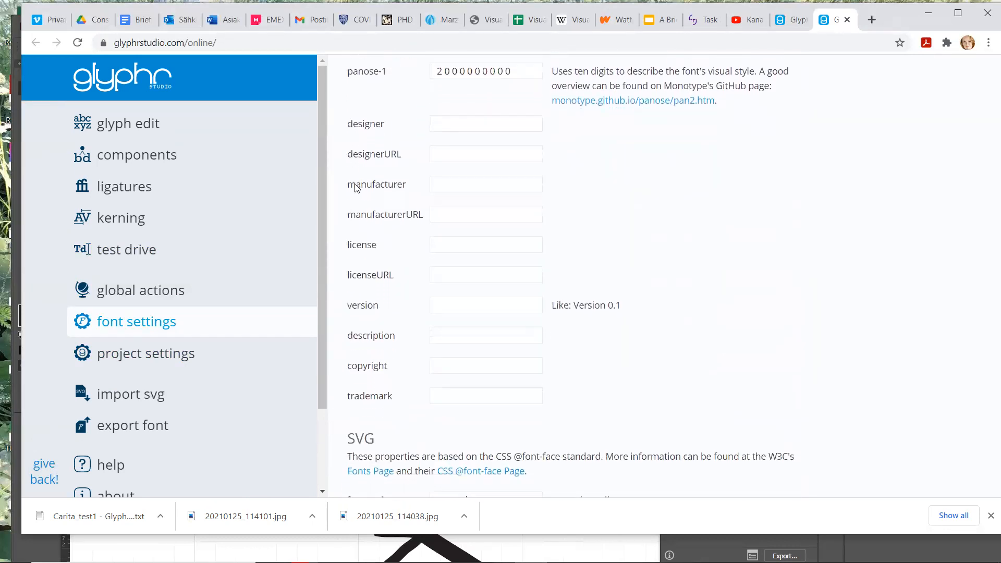
pyautogui.scroll(-1, 356, 187)
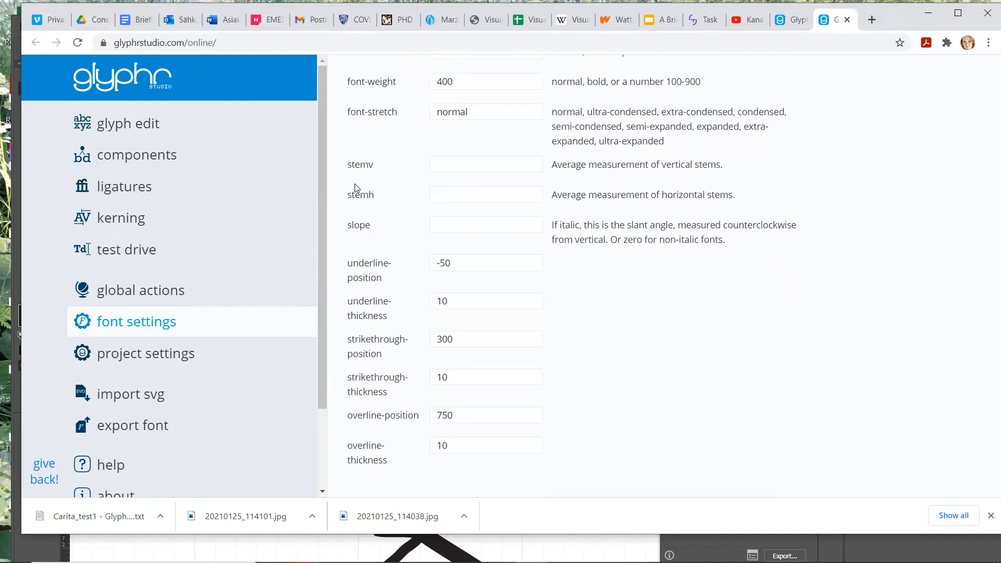
pyautogui.scroll(4, 355, 185)
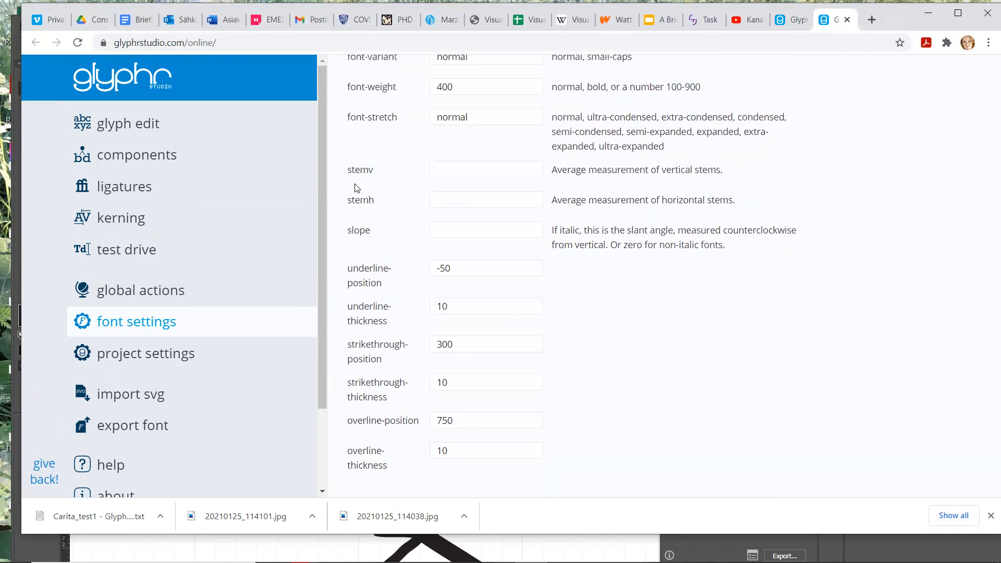
pyautogui.scroll(1, 354, 185)
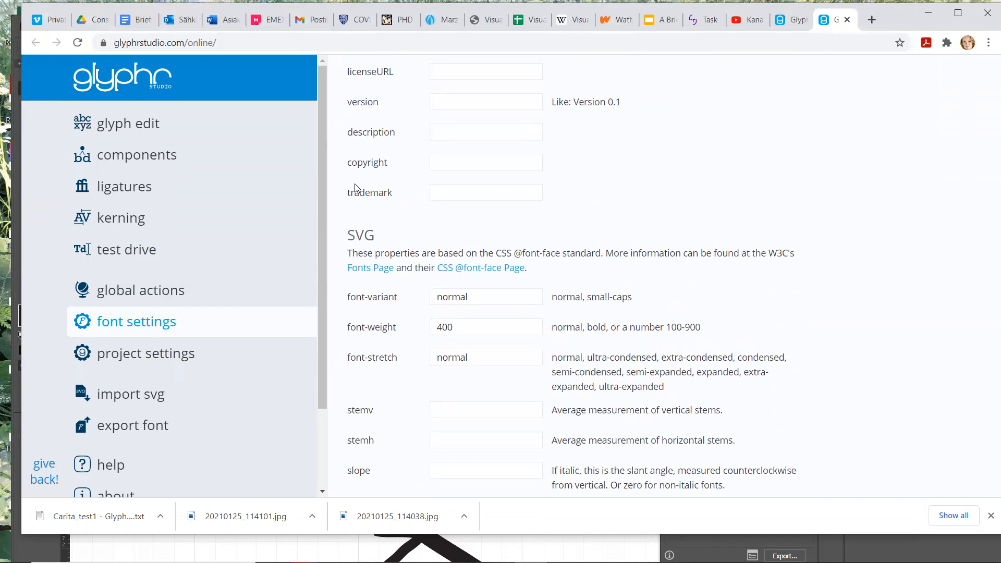
pyautogui.scroll(-5, 355, 188)
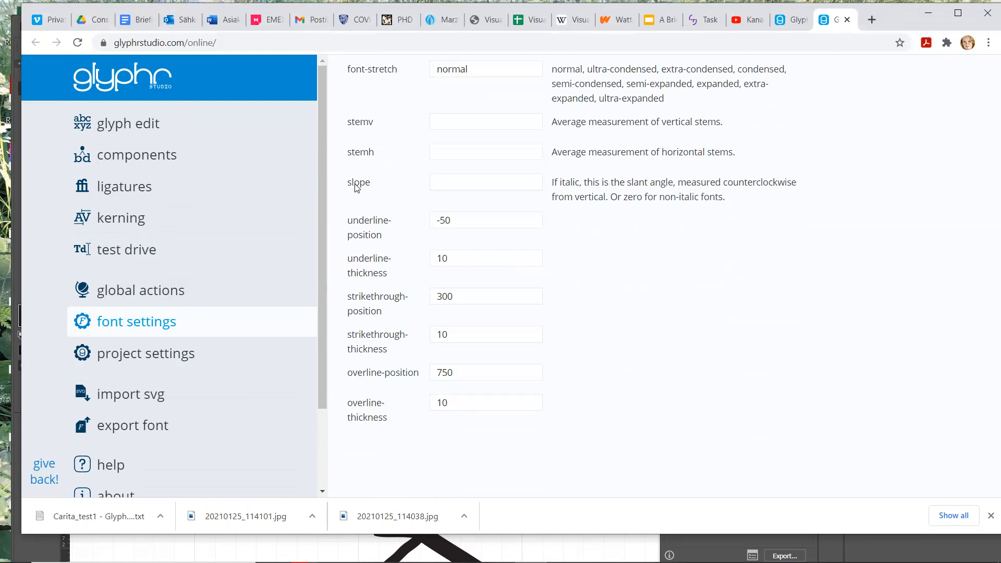
# Review the ligature and kerning pair options and return to the glyph edit chooser.
pyautogui.click(214, 198)
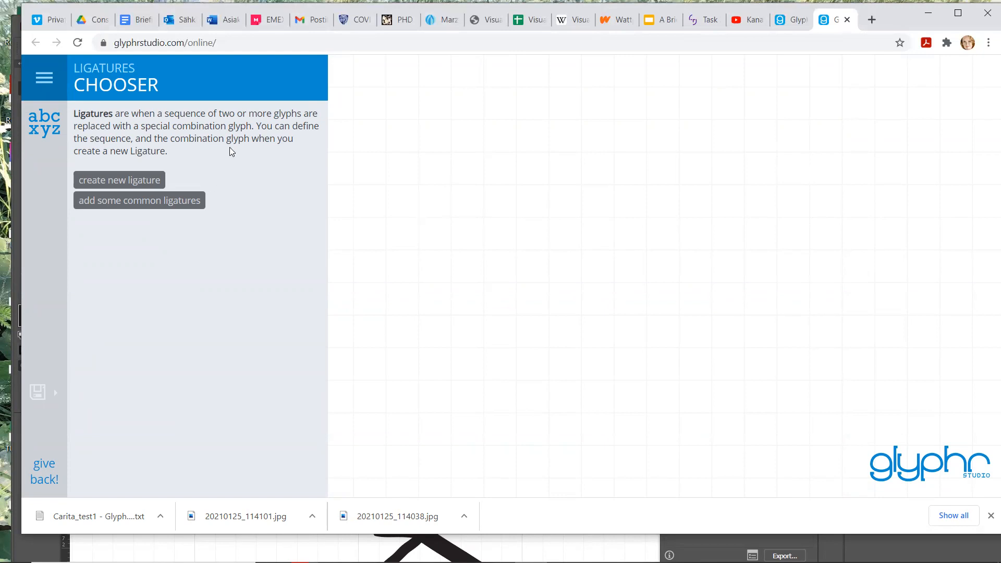
pyautogui.click(46, 78)
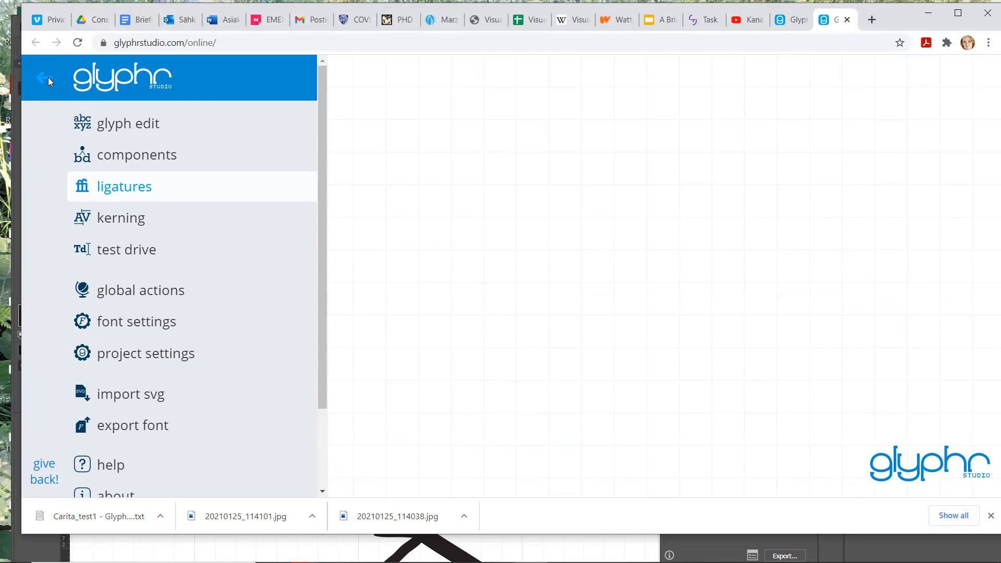
pyautogui.click(110, 217)
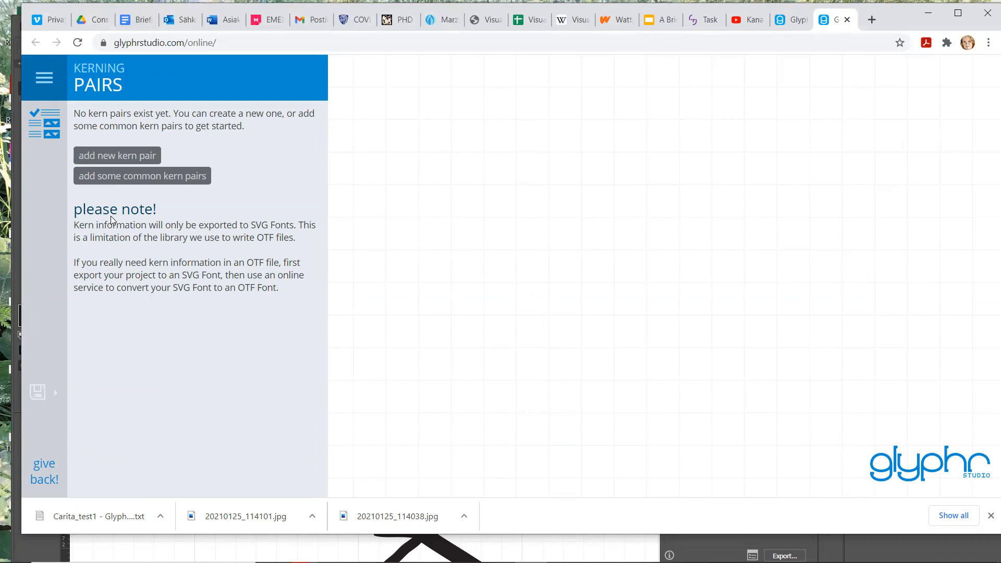
pyautogui.click(50, 66)
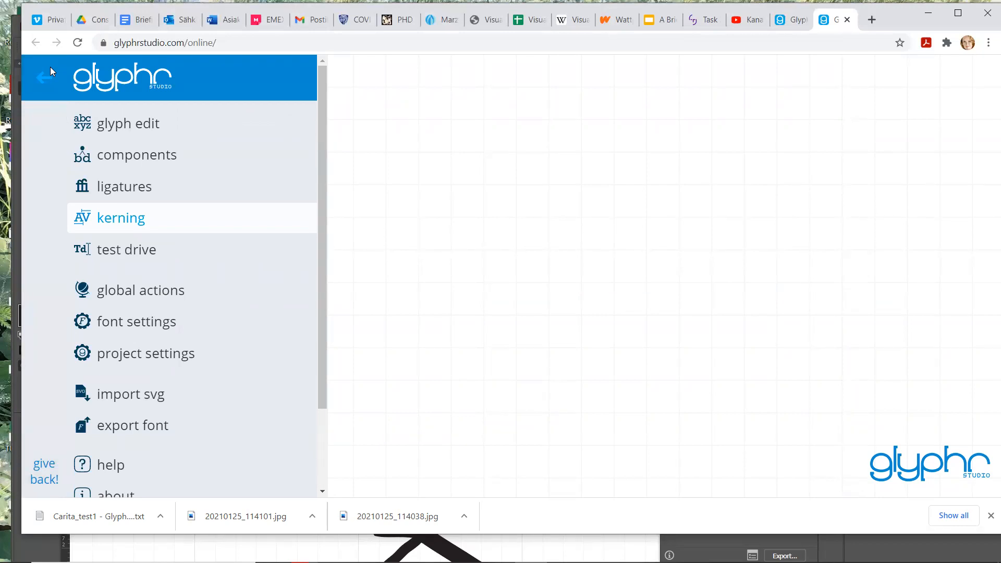
pyautogui.click(146, 131)
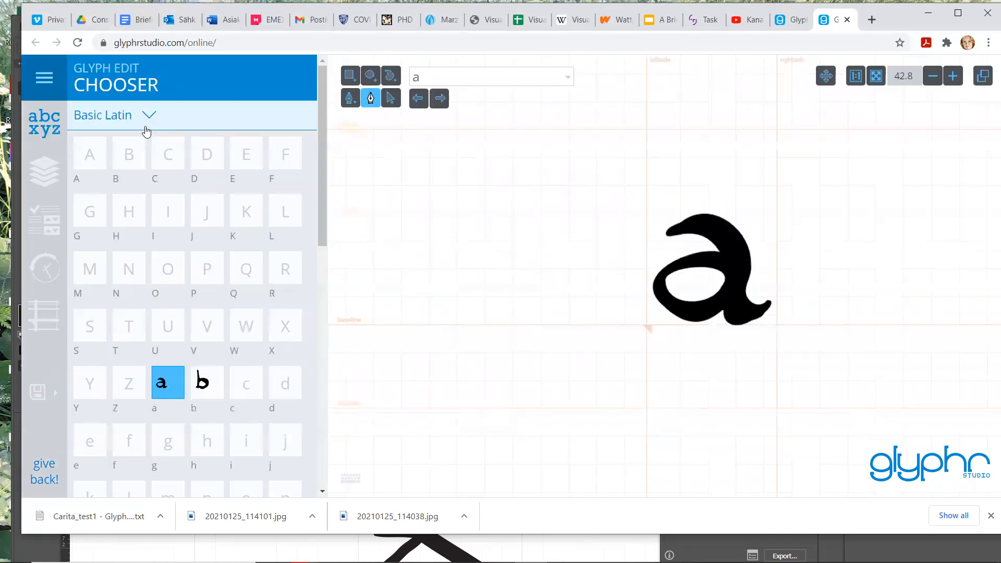